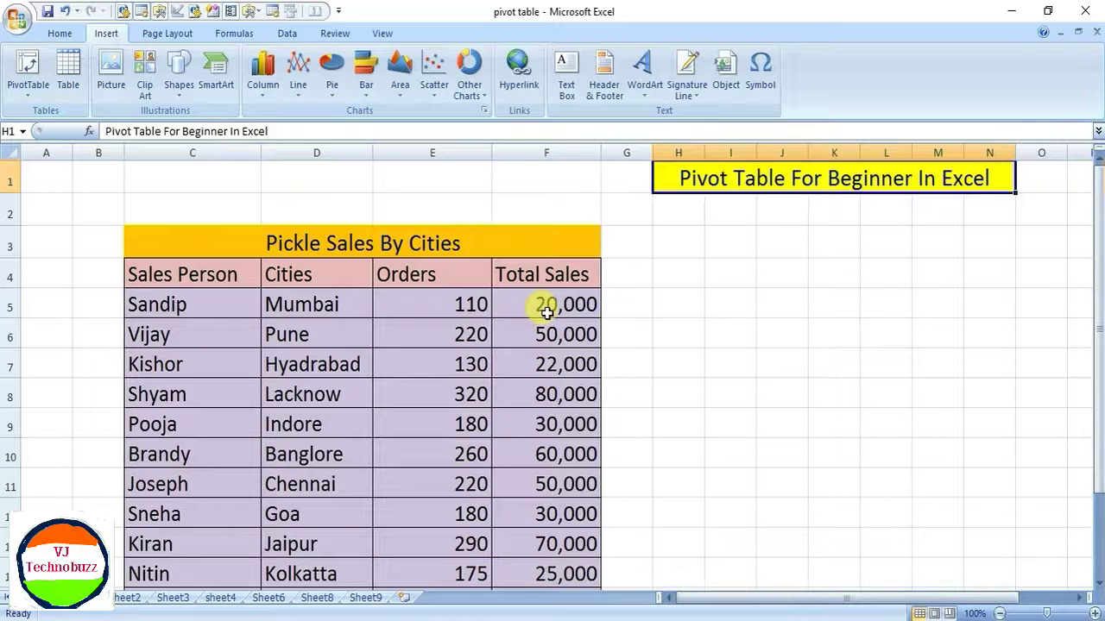
Insert a PivotTable on a New Worksheet from the sales table in C4:F14.
{"action": "mouse_move", "coordinate": [147, 275]}
{"action": "left_mouse_down"}
{"action": "mouse_move", "coordinate": [496, 304]}
{"action": "mouse_move", "coordinate": [484, 543]}
{"action": "left_mouse_up"}
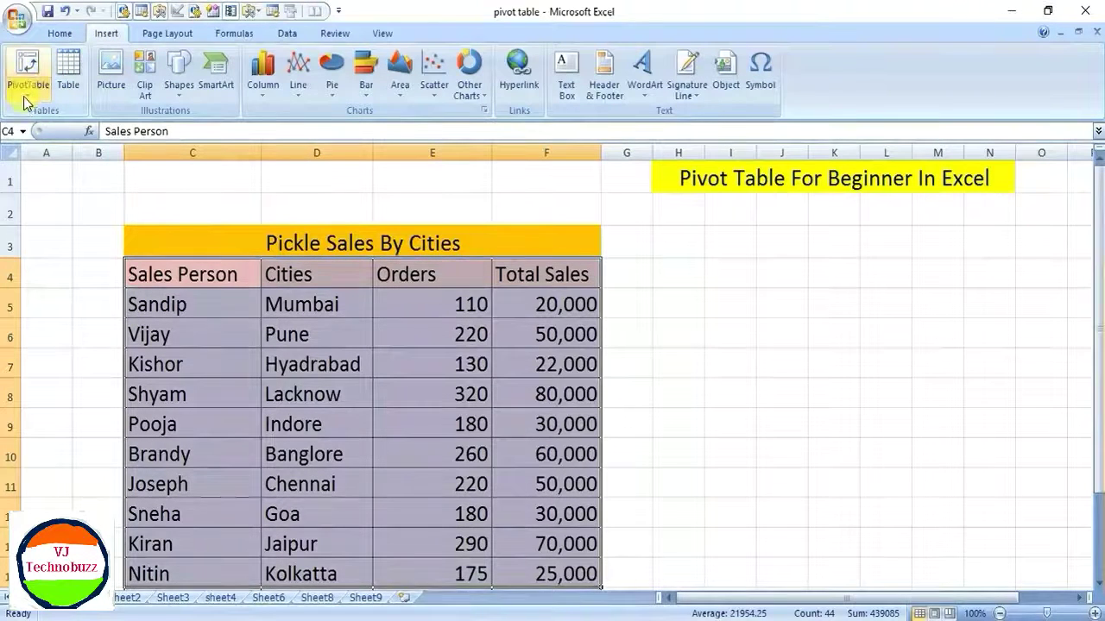
{"action": "left_click", "coordinate": [26, 97]}
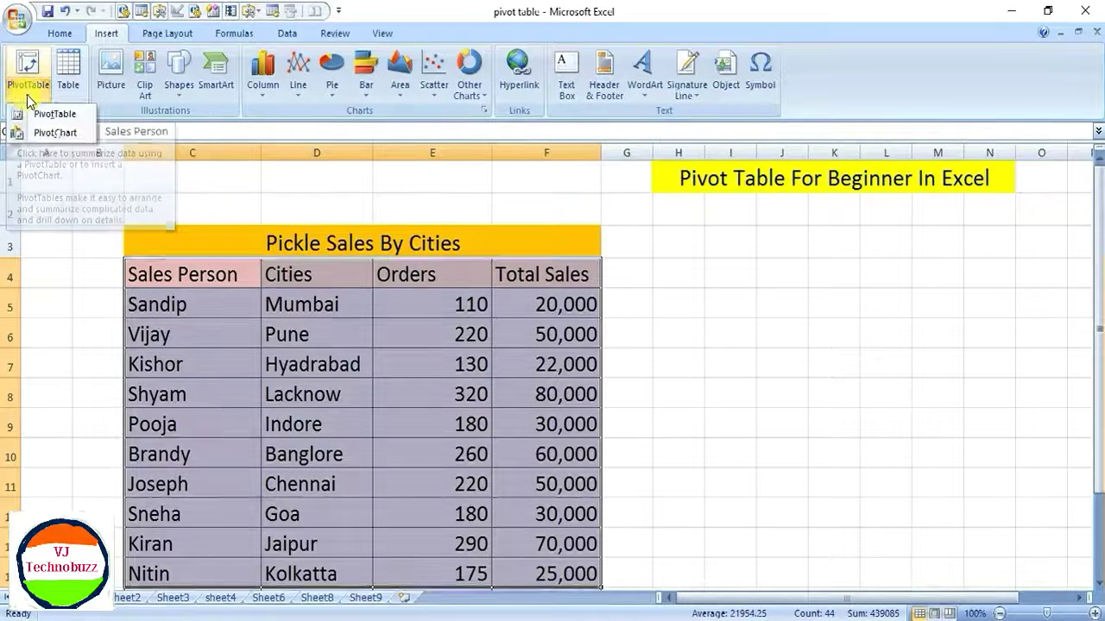
{"action": "left_click", "coordinate": [53, 114]}
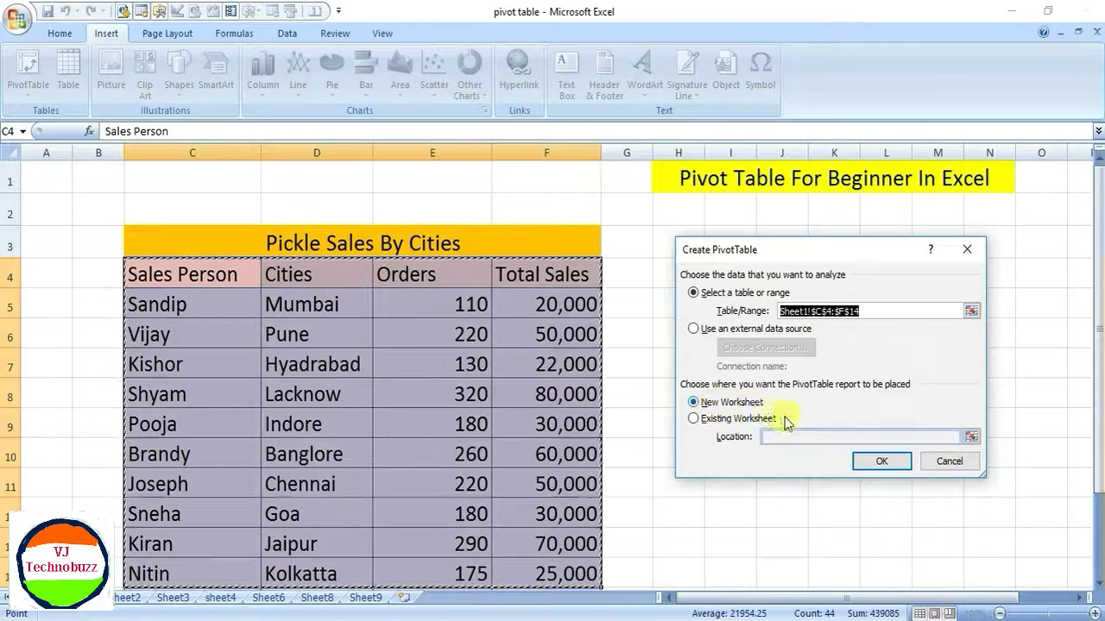
{"action": "left_click", "coordinate": [882, 462]}
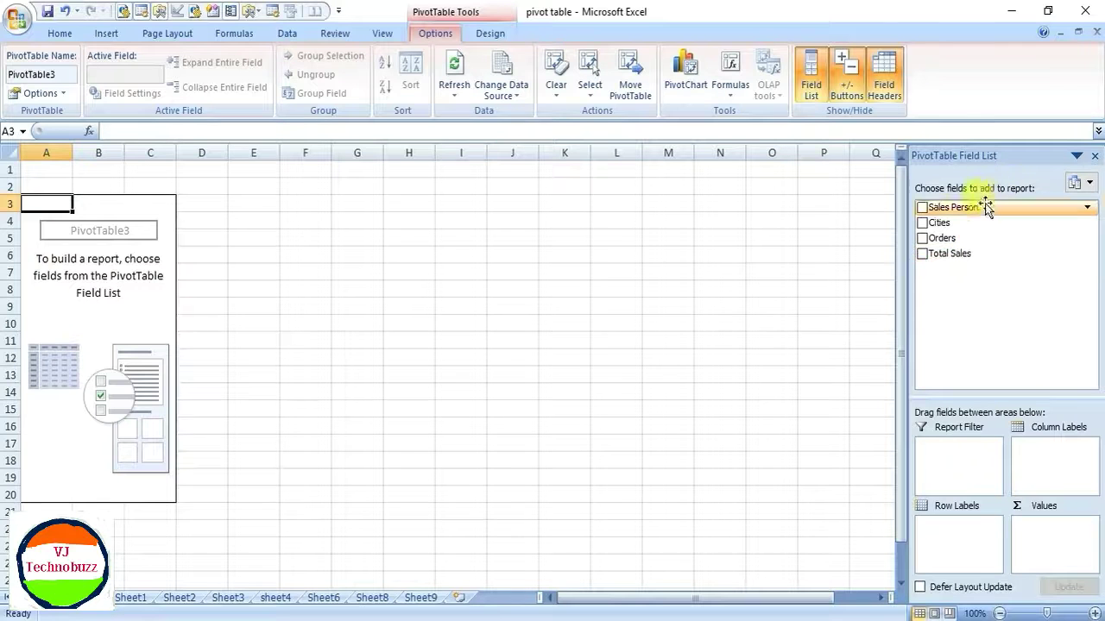
Add Sales Person, Total Sales and Cities to the PivotTable, giving a 437000 grand total.
{"action": "left_click", "coordinate": [923, 208]}
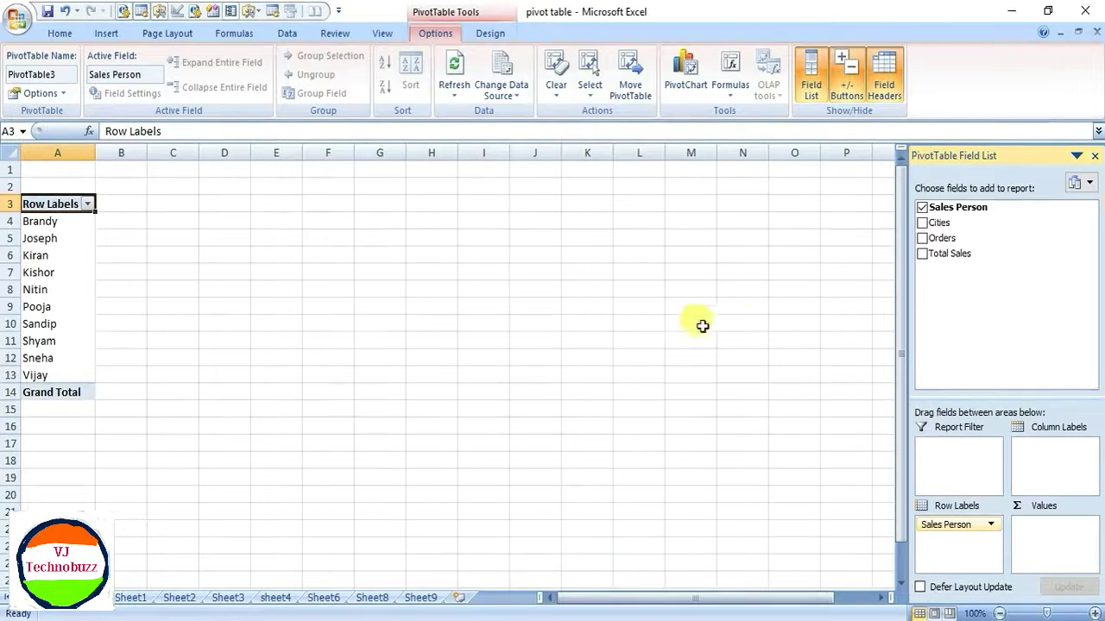
{"action": "left_click", "coordinate": [922, 255]}
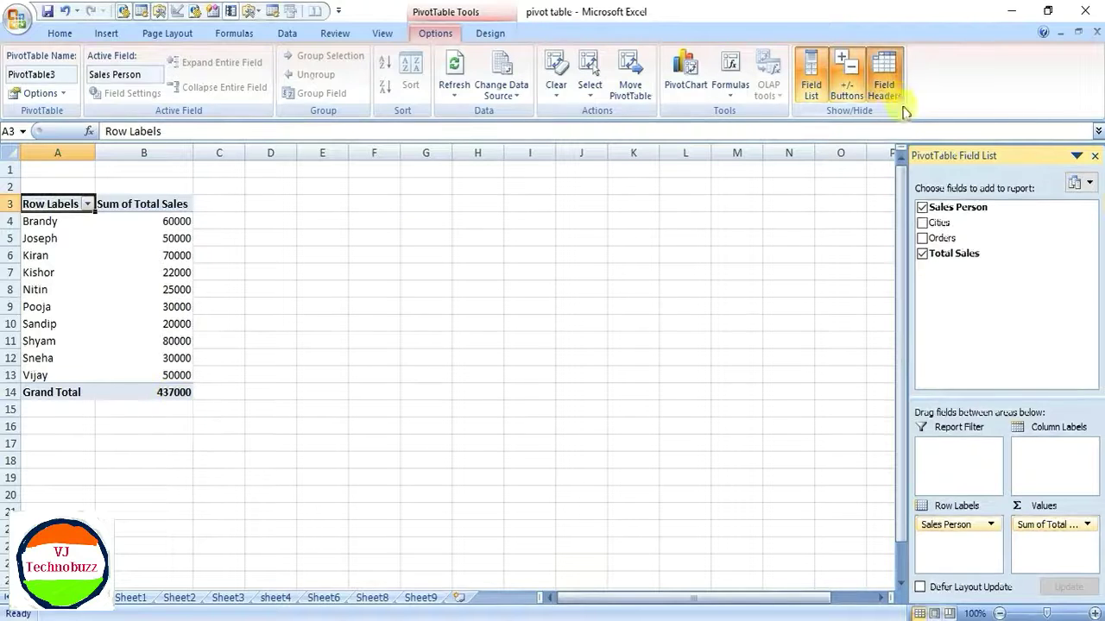
{"action": "left_click", "coordinate": [923, 223]}
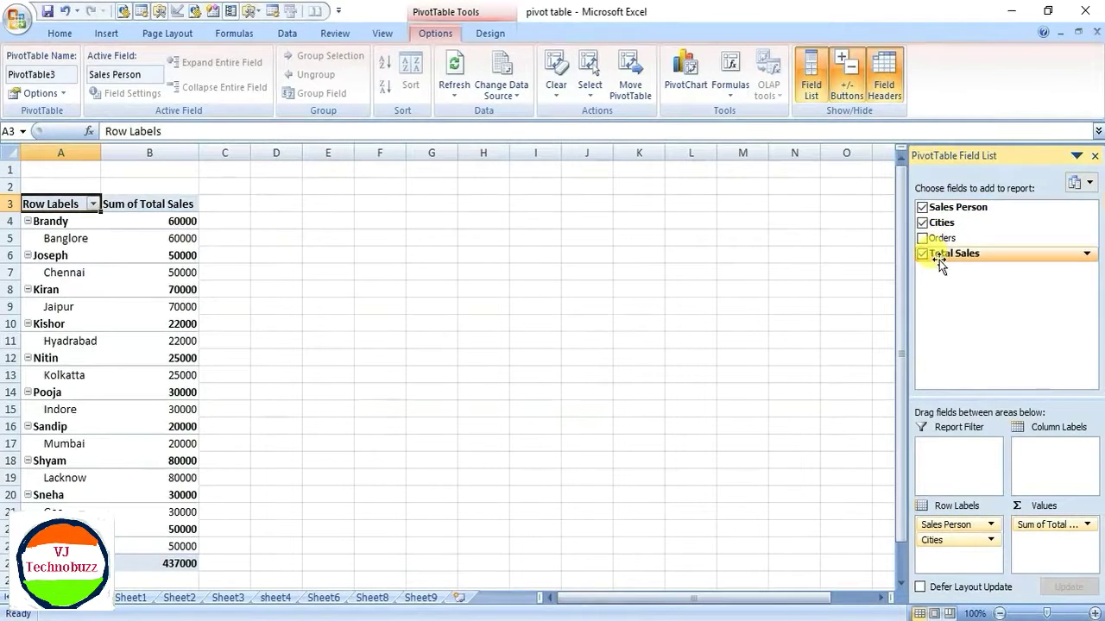
Rebuild the PivotTable as Sales Person rows with Sum of Total Sales, dropping Cities.
{"action": "left_click", "coordinate": [922, 208]}
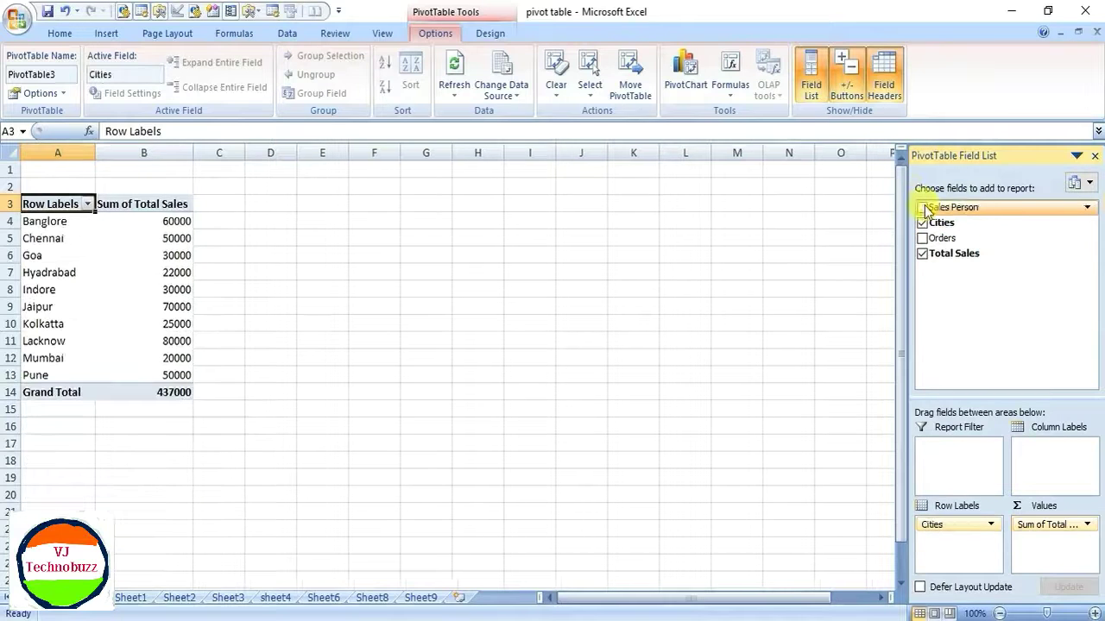
{"action": "left_click", "coordinate": [922, 253]}
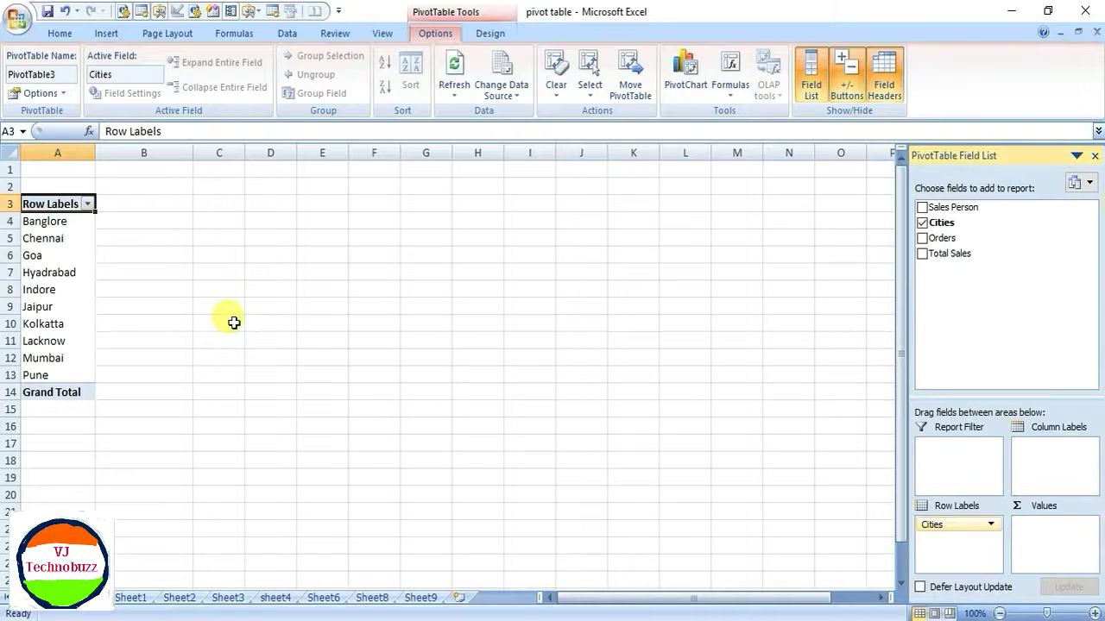
{"action": "mouse_move", "coordinate": [1002, 208]}
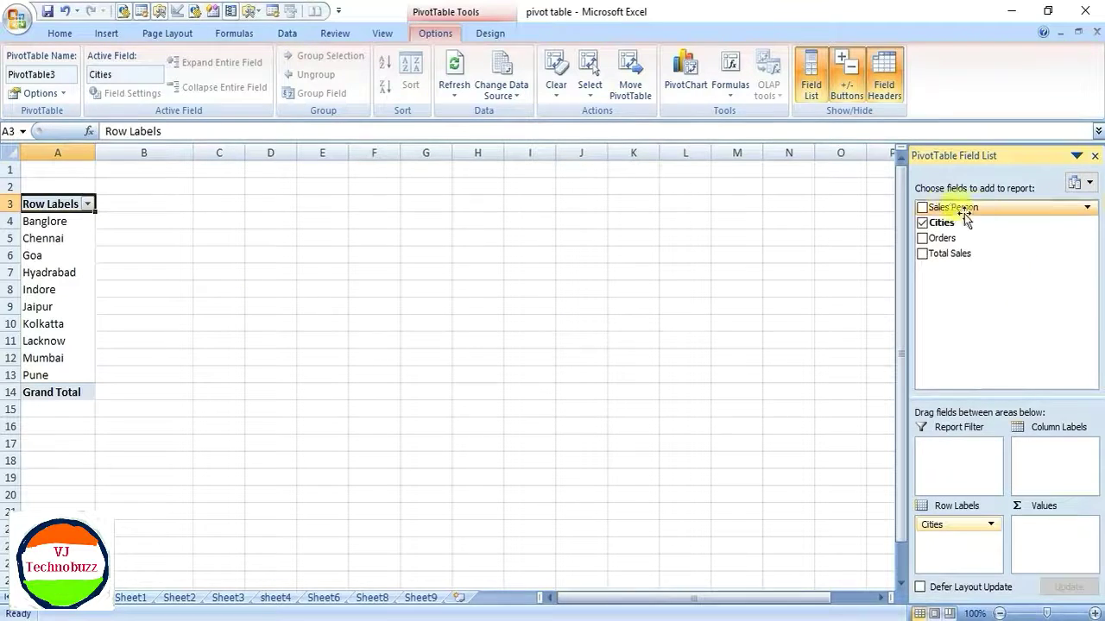
{"action": "left_click", "coordinate": [922, 208]}
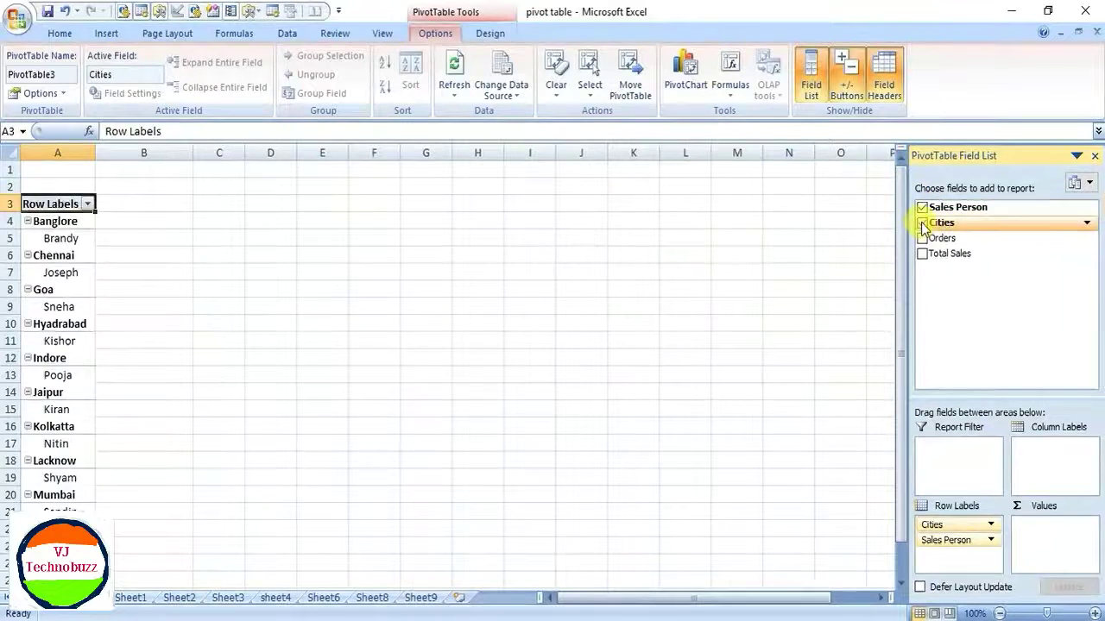
{"action": "left_click", "coordinate": [922, 223]}
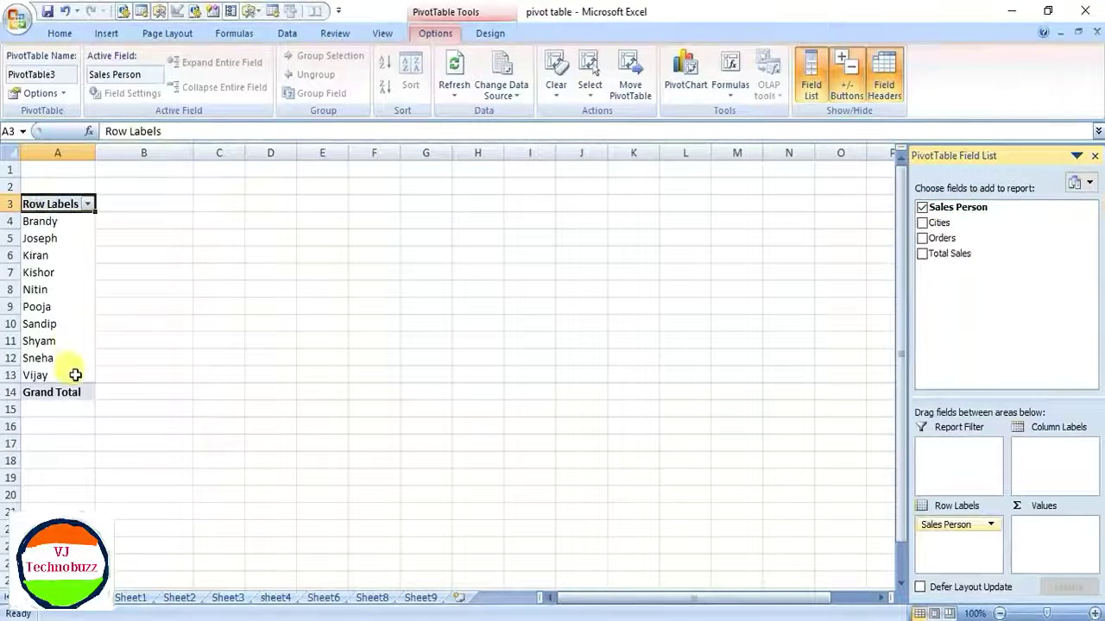
{"action": "left_click", "coordinate": [922, 254]}
{"action": "mouse_move", "coordinate": [958, 207]}
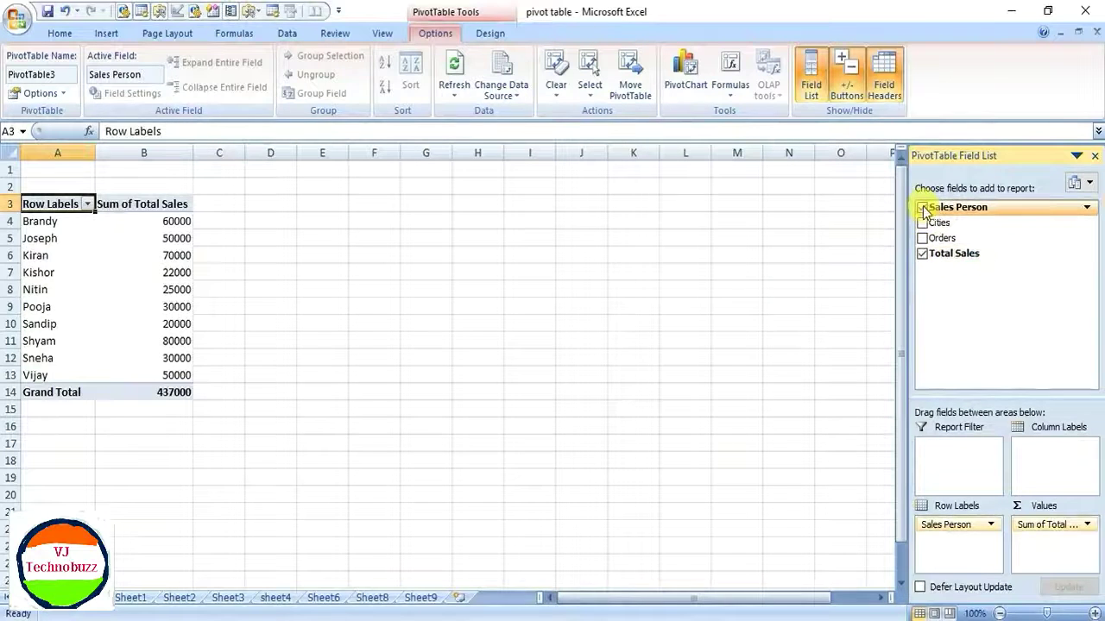
Move Sales Person into the Report Filter area, leaving only the 437000 Sum of Total Sales.
{"action": "left_click", "coordinate": [922, 208]}
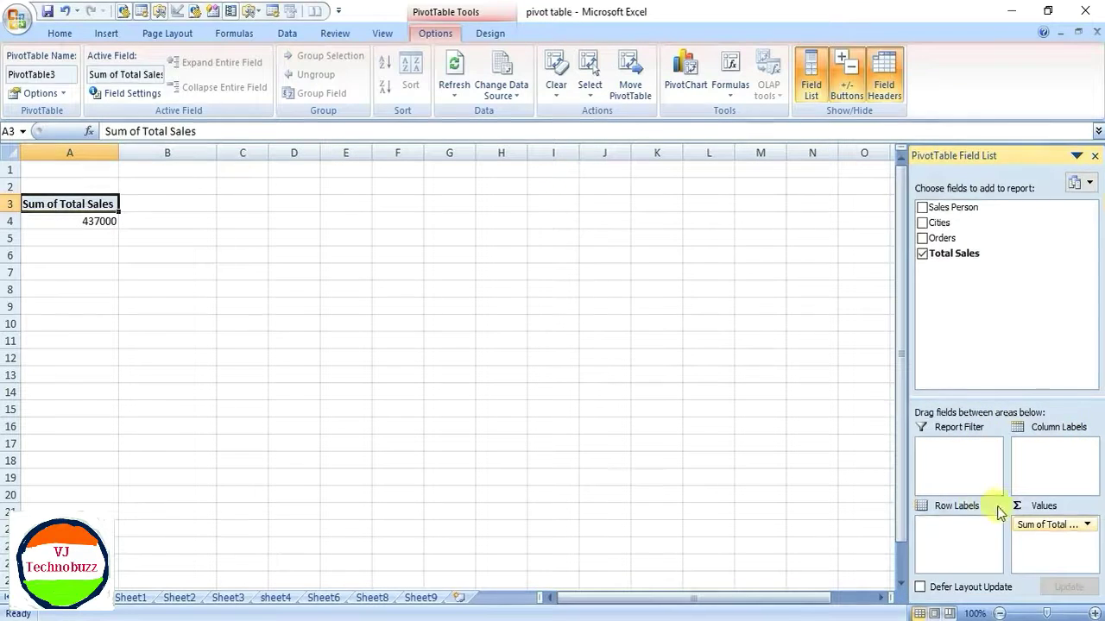
{"action": "left_click", "coordinate": [922, 208]}
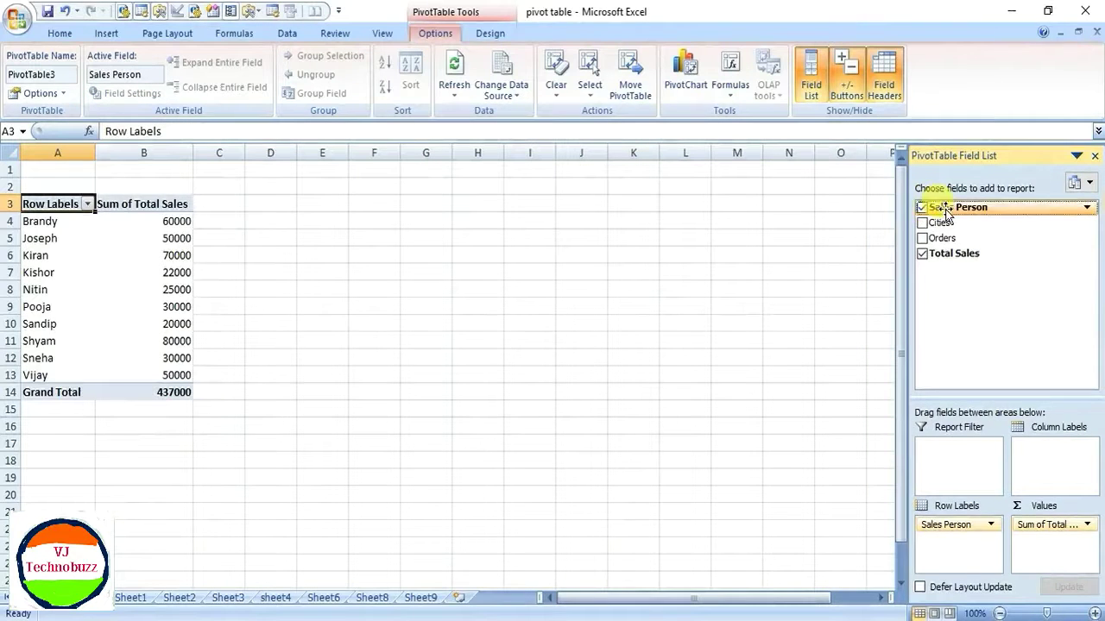
{"action": "left_click_drag", "start_coordinate": [946, 211], "coordinate": [932, 461]}
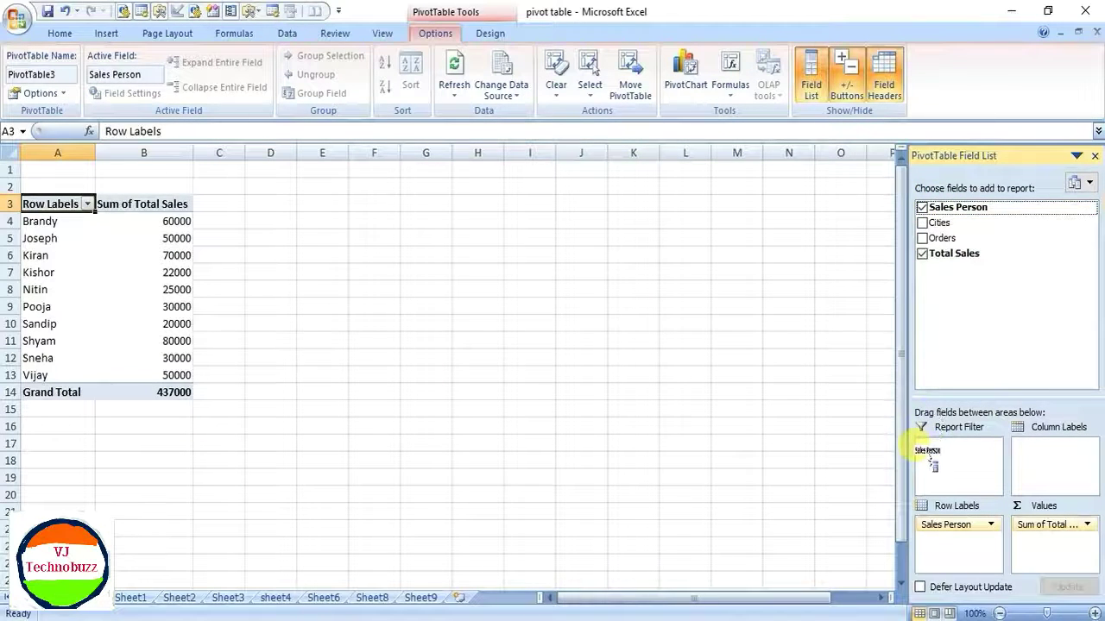
{"action": "left_click_drag", "start_coordinate": [945, 449], "coordinate": [948, 455]}
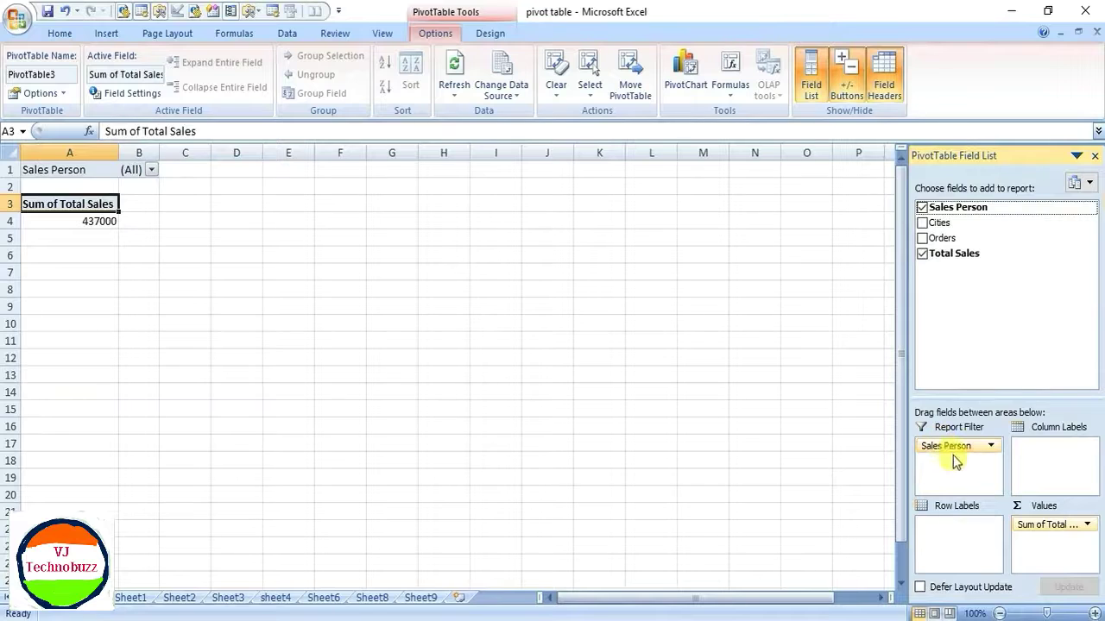
Filter the PivotTable's Sales Person filter to the first sales person.
{"action": "left_click", "coordinate": [152, 171]}
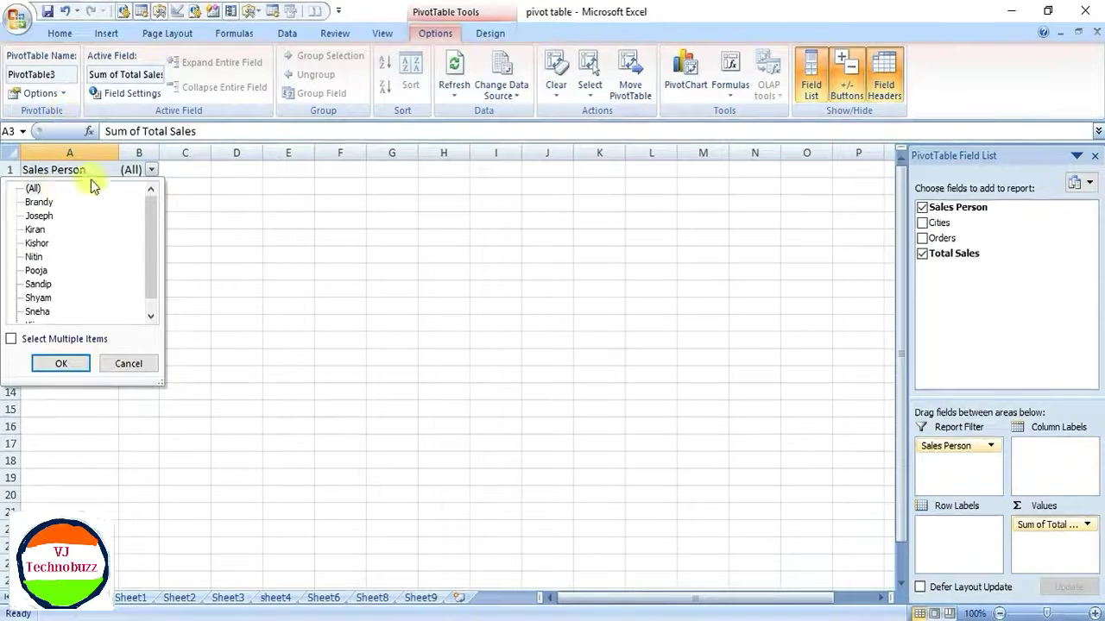
{"action": "left_click", "coordinate": [150, 170]}
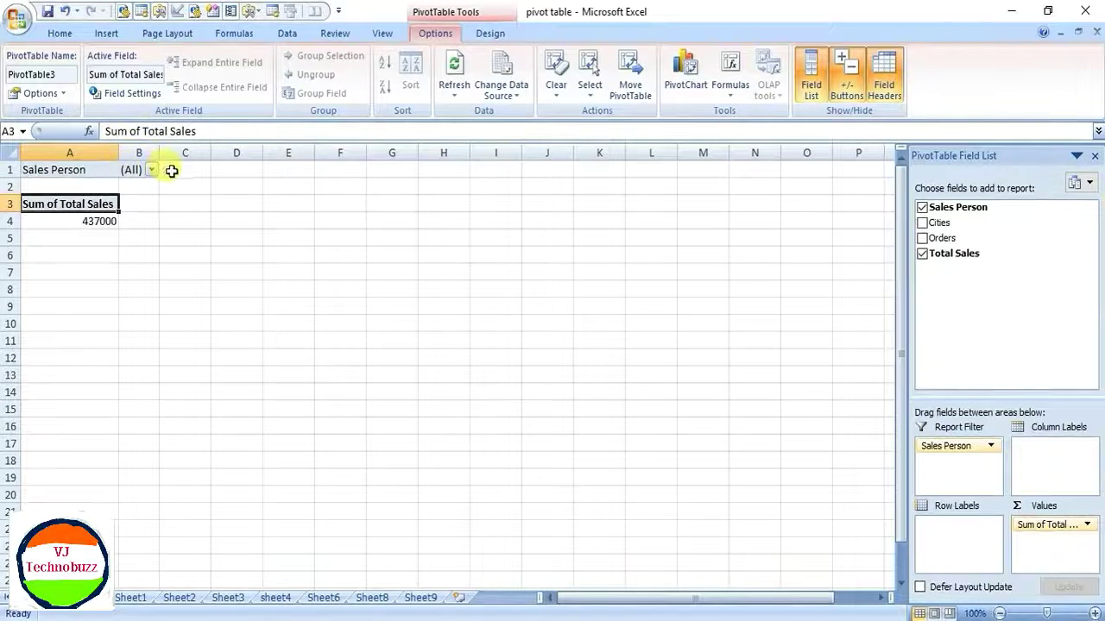
{"action": "left_click", "coordinate": [154, 171]}
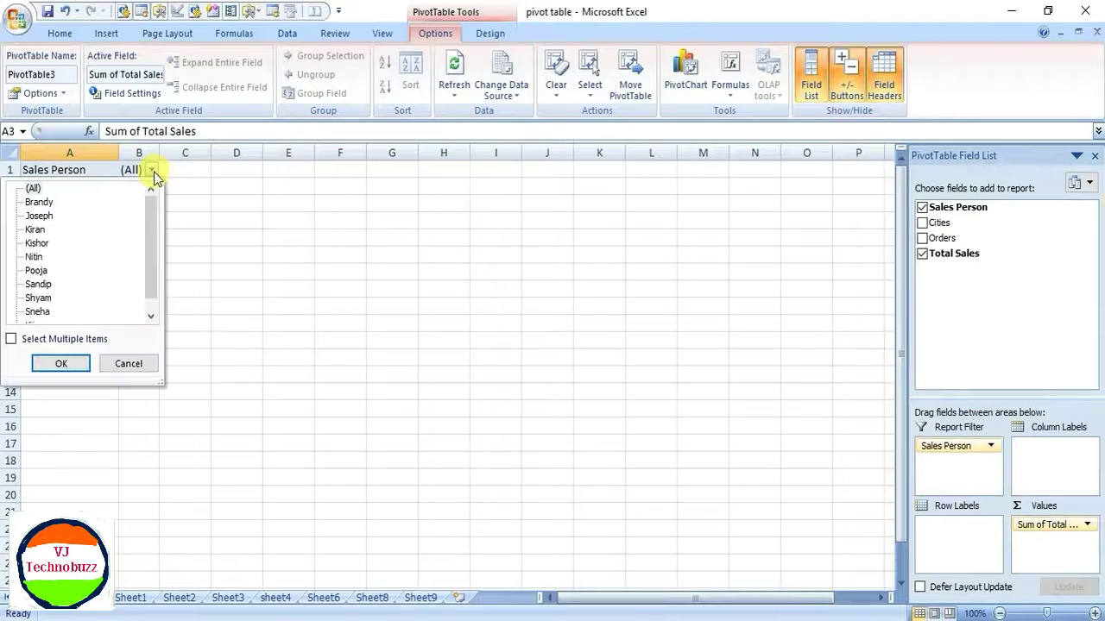
{"action": "left_click", "coordinate": [39, 202]}
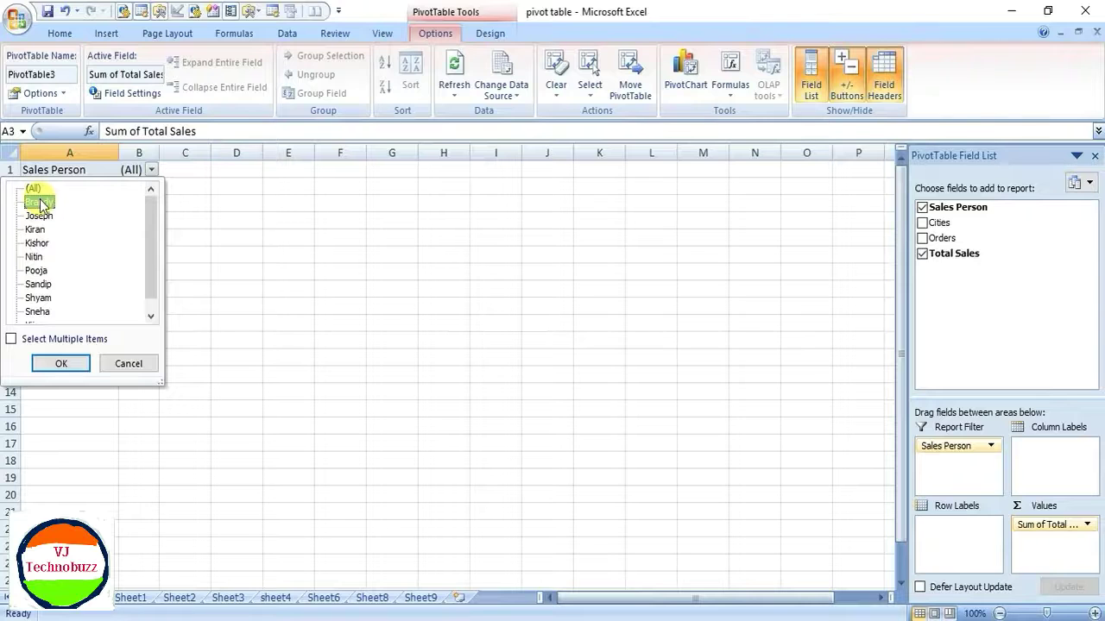
{"action": "left_click", "coordinate": [62, 364]}
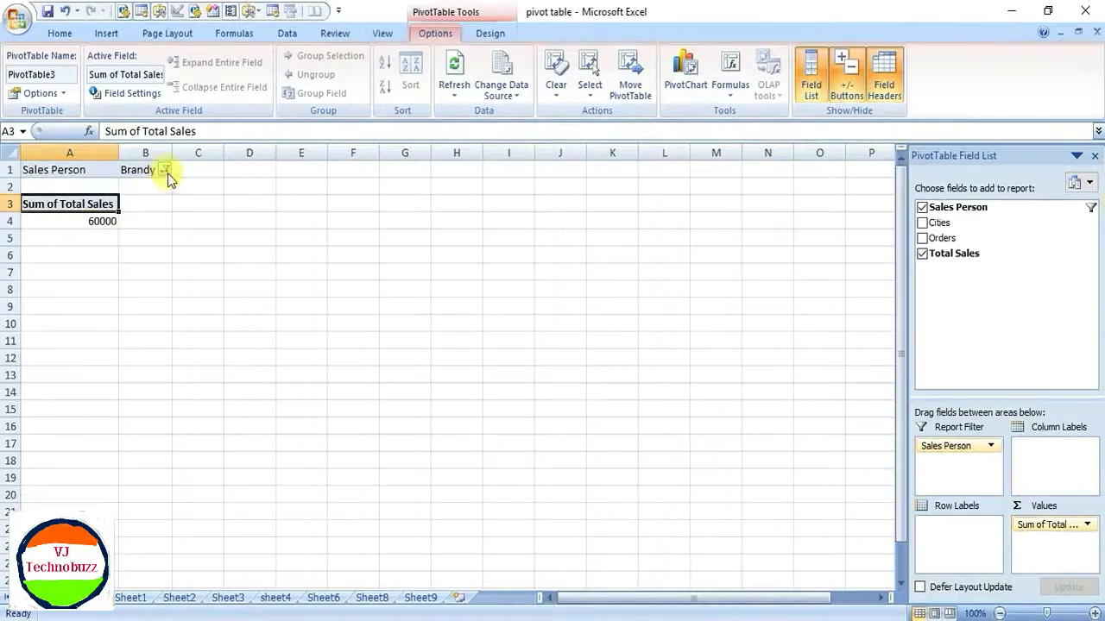
Switch the filter to the third sales person and remove Total Sales from the values.
{"action": "left_click", "coordinate": [165, 171]}
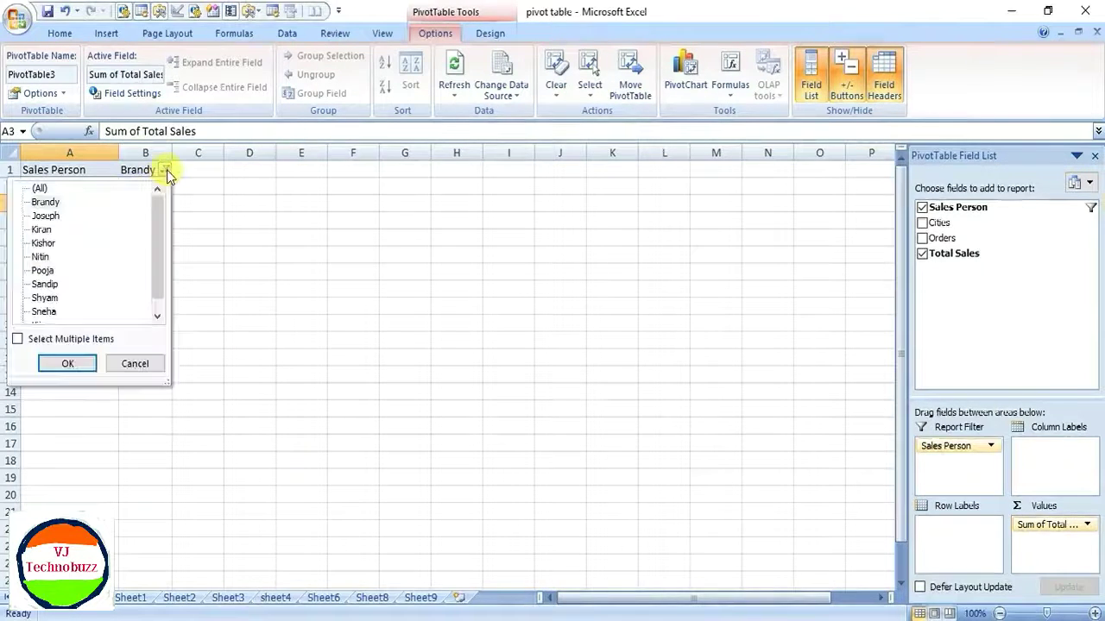
{"action": "left_click", "coordinate": [41, 231]}
{"action": "left_click", "coordinate": [69, 363]}
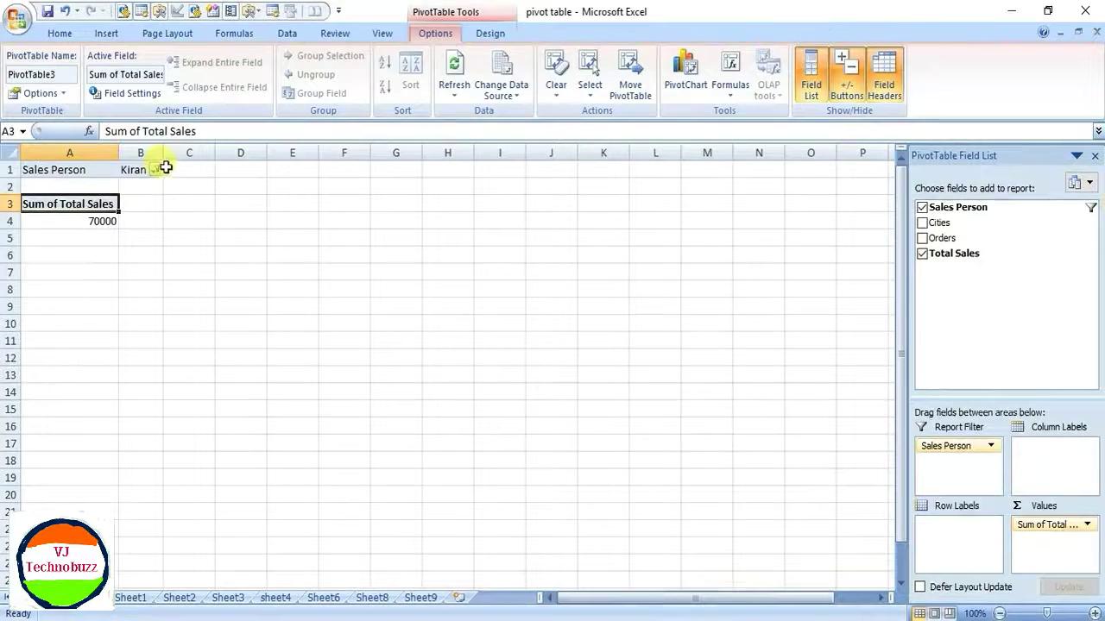
{"action": "left_click", "coordinate": [922, 253]}
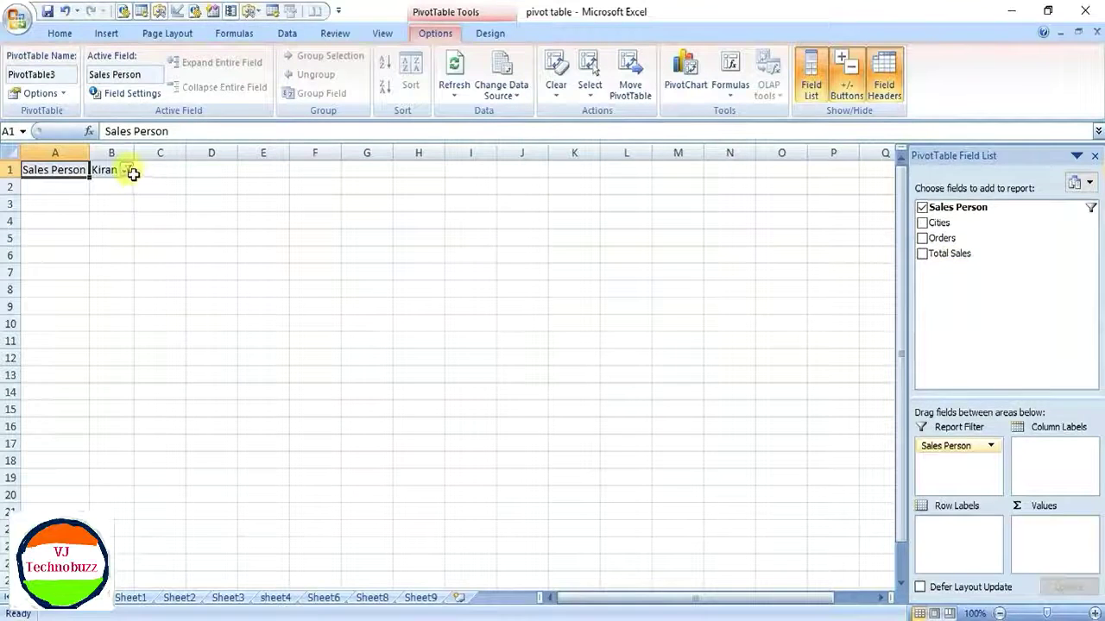
Add Total Sales to Values and Cities to Row Labels, showing a 70000 grand total.
{"action": "mouse_move", "coordinate": [950, 253]}
{"action": "left_mouse_down"}
{"action": "mouse_move", "coordinate": [972, 287]}
{"action": "mouse_move", "coordinate": [1043, 536]}
{"action": "mouse_move", "coordinate": [1040, 526]}
{"action": "left_mouse_up"}
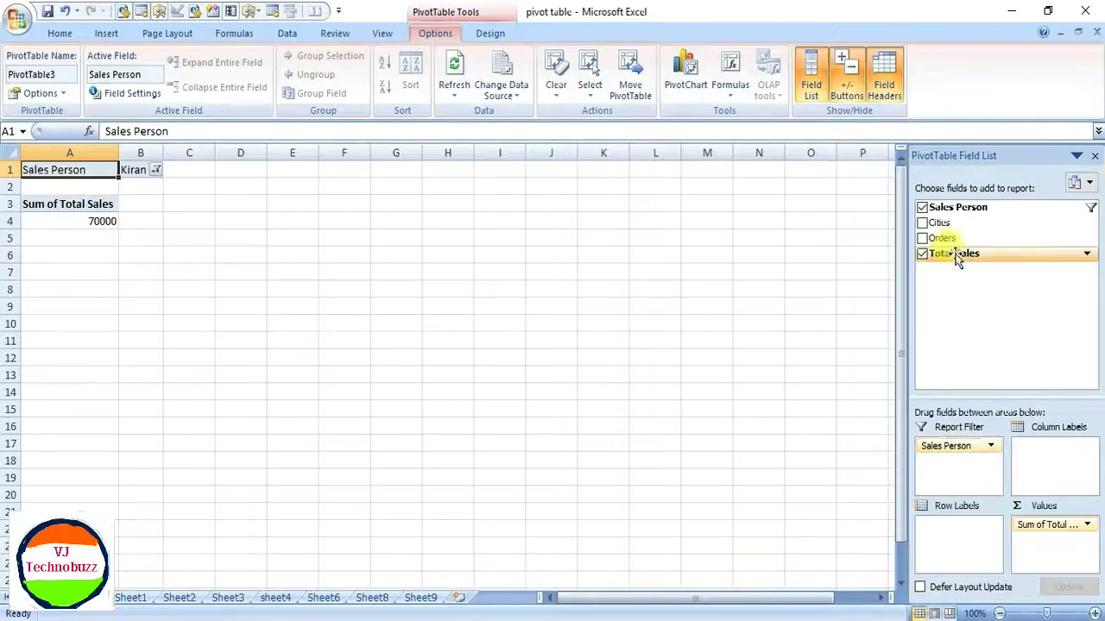
{"action": "mouse_move", "coordinate": [946, 229]}
{"action": "left_mouse_down"}
{"action": "mouse_move", "coordinate": [960, 517]}
{"action": "mouse_move", "coordinate": [932, 529]}
{"action": "left_mouse_up"}
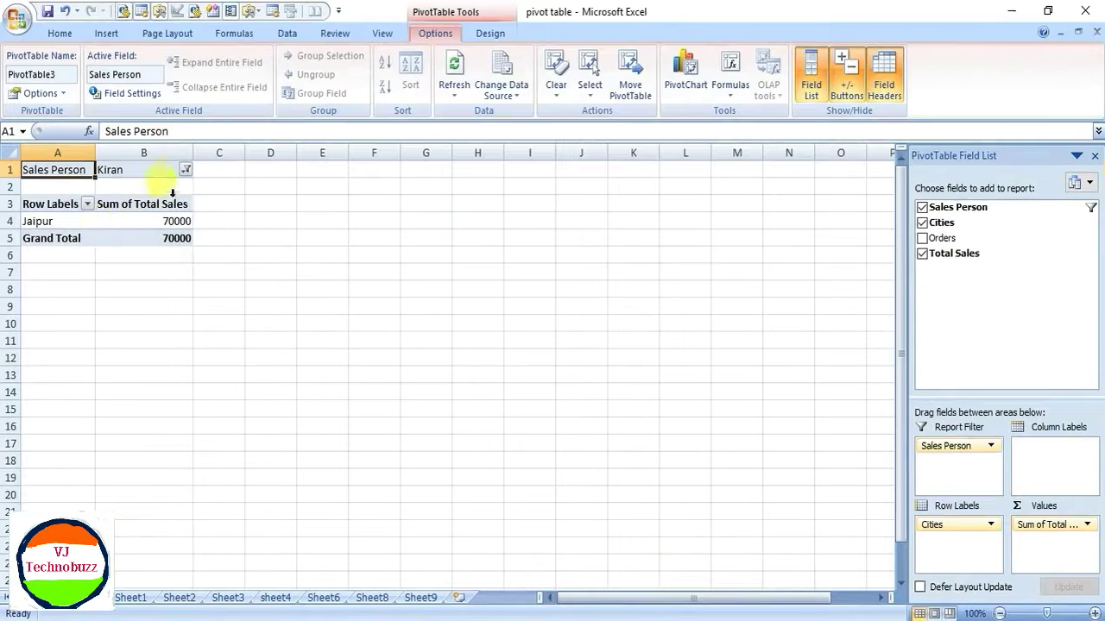
{"action": "left_click", "coordinate": [88, 204]}
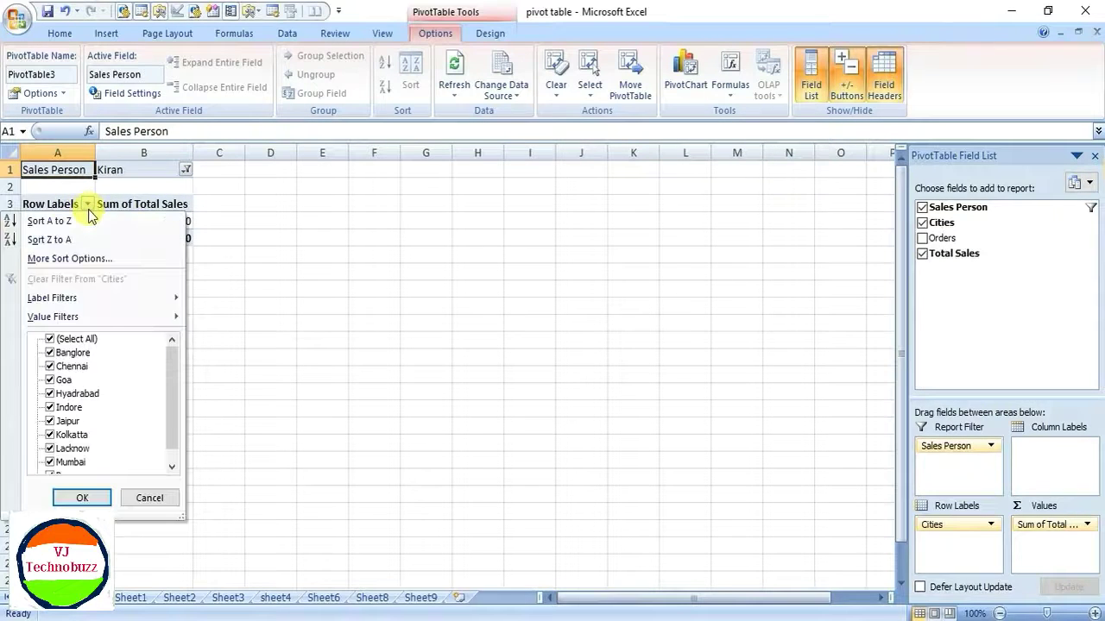
{"action": "left_click", "coordinate": [82, 498]}
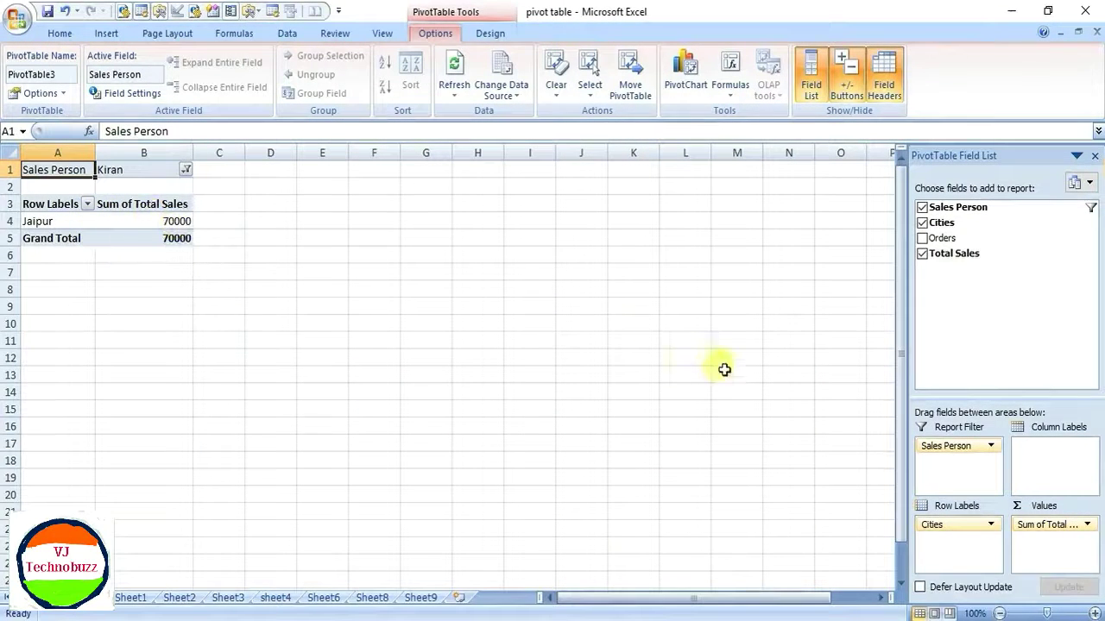
{"action": "left_click", "coordinate": [149, 236]}
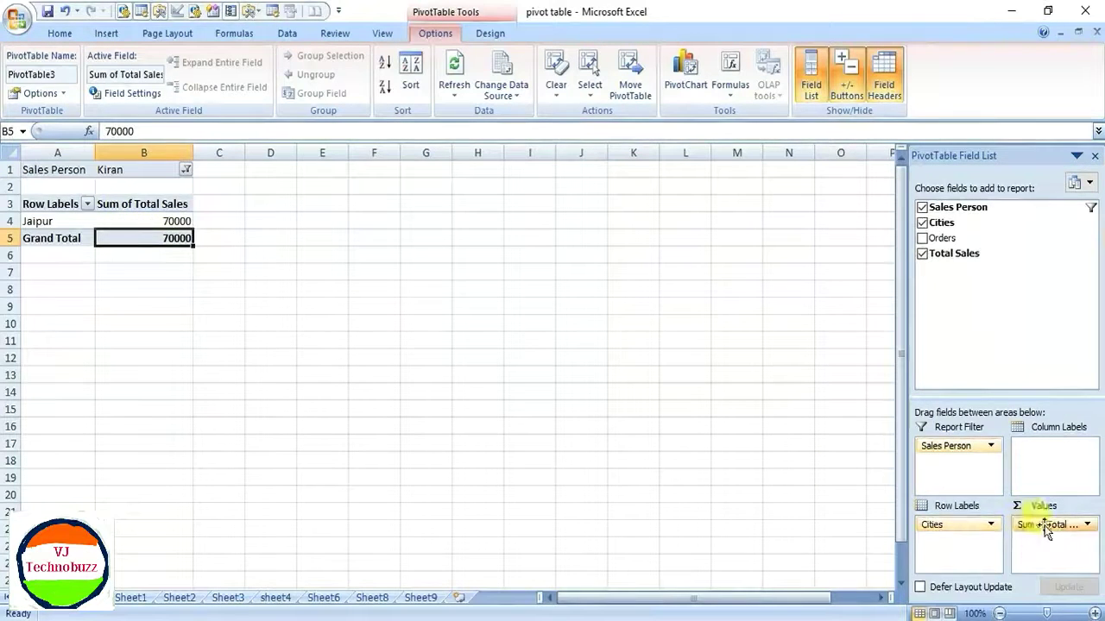
Remove Total Sales from the values, leaving Jaipur under the Cities row labels.
{"action": "left_click", "coordinate": [923, 254]}
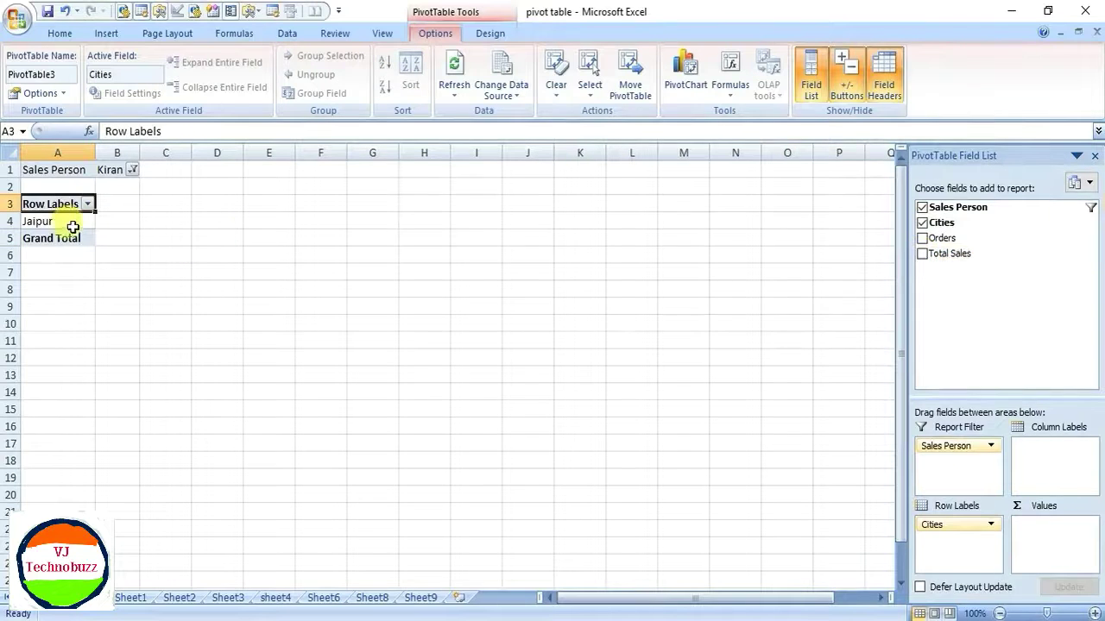
{"action": "left_click", "coordinate": [88, 205]}
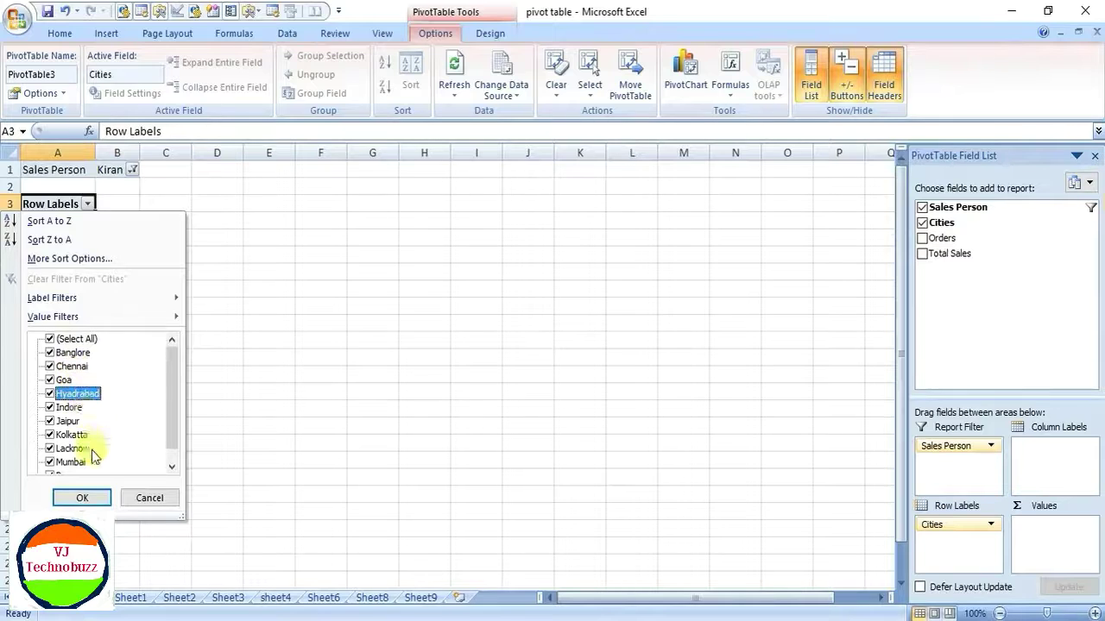
{"action": "left_click", "coordinate": [82, 498]}
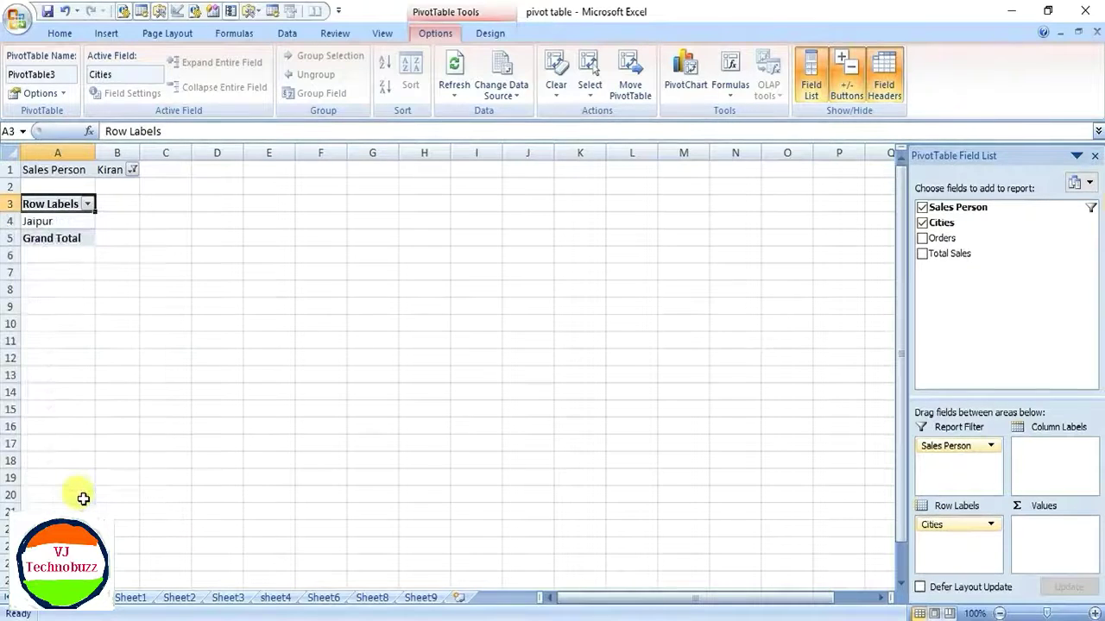
{"action": "left_click", "coordinate": [88, 204]}
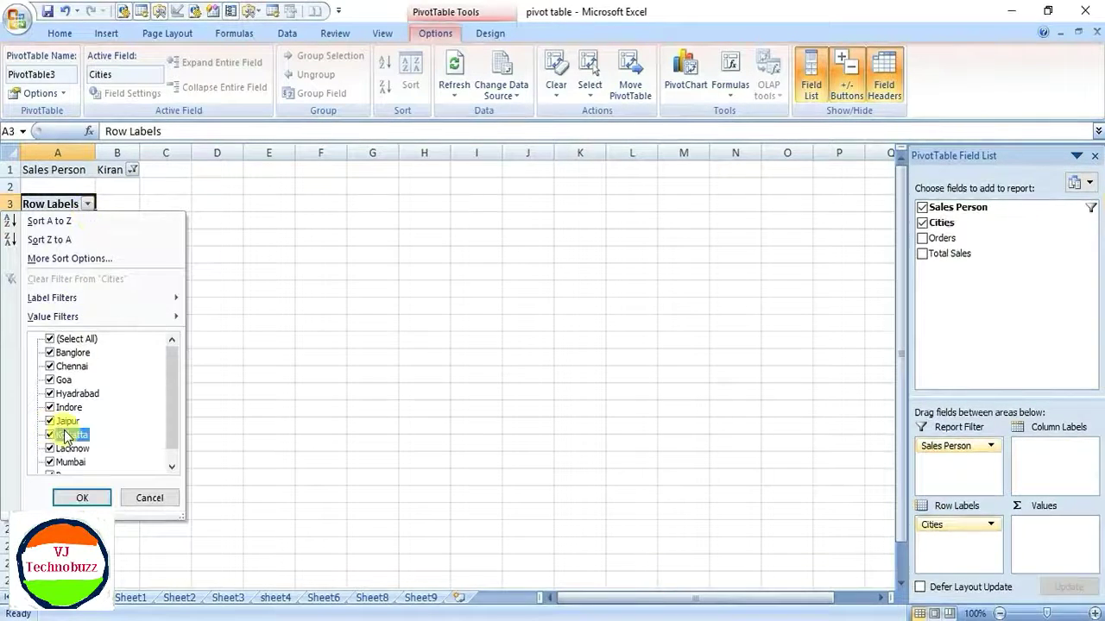
{"action": "left_click", "coordinate": [76, 497]}
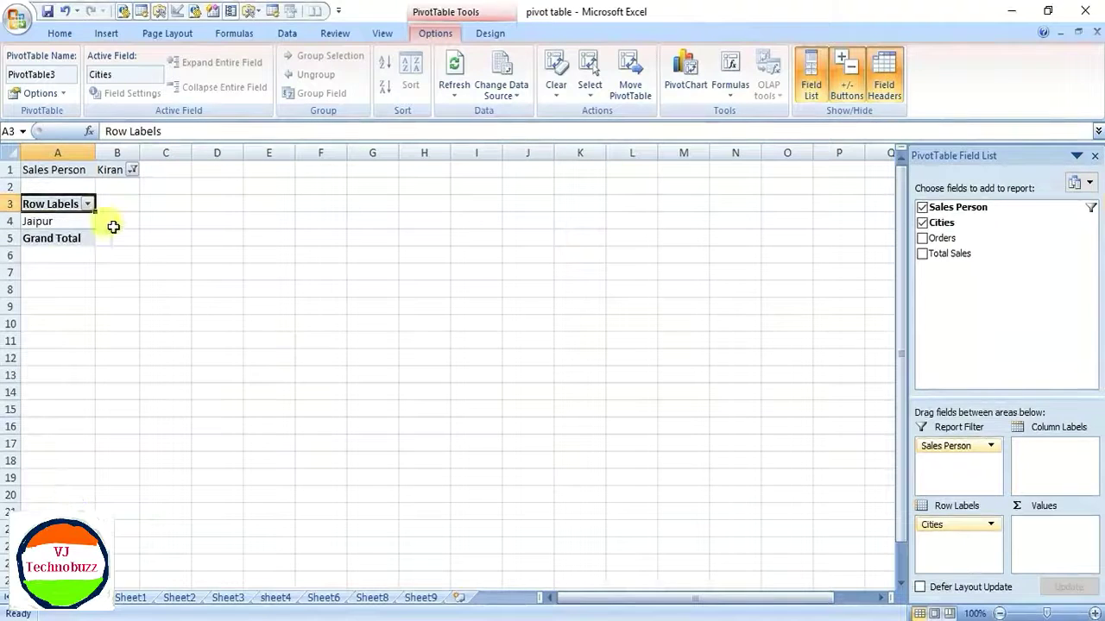
{"action": "left_click", "coordinate": [88, 203]}
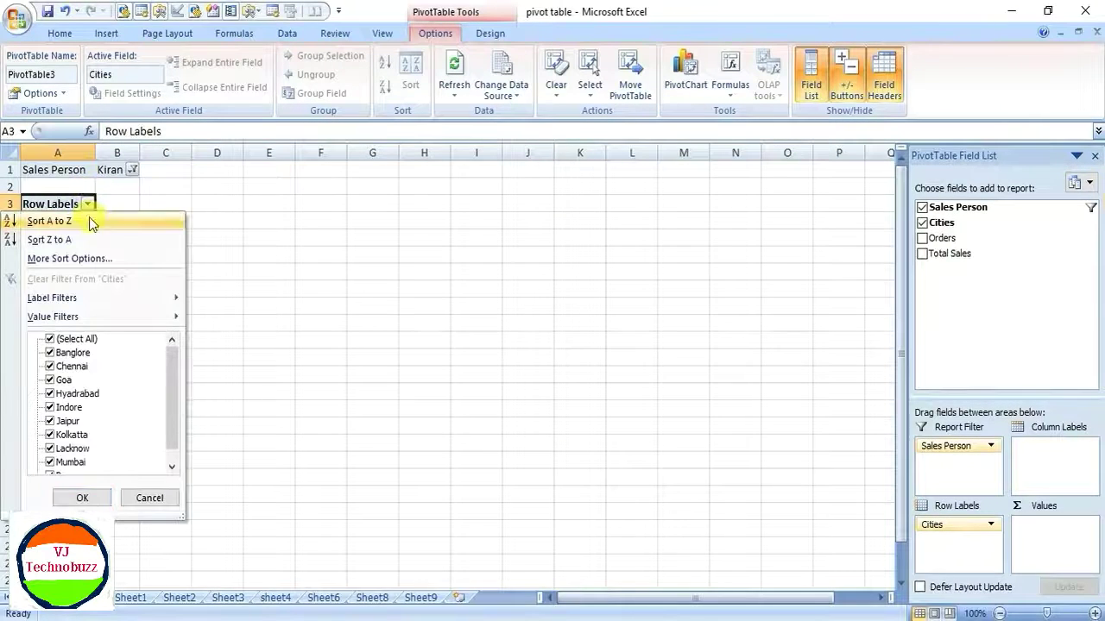
{"action": "left_click", "coordinate": [170, 494]}
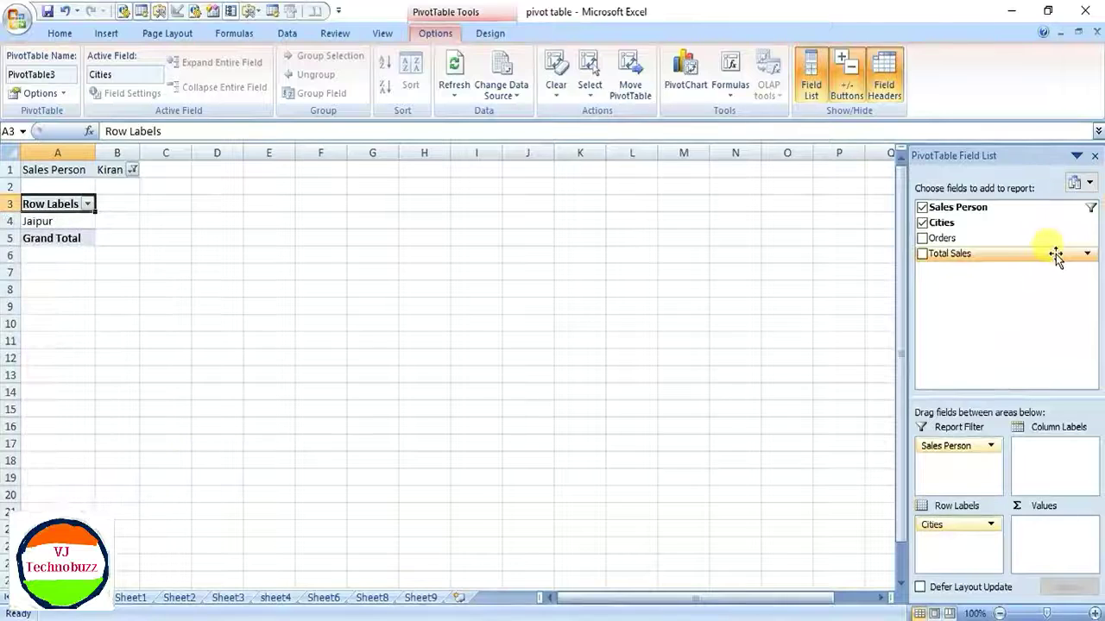
Replace Cities with Orders as the column labels, showing 290 beside Grand Total.
{"action": "left_click", "coordinate": [921, 222]}
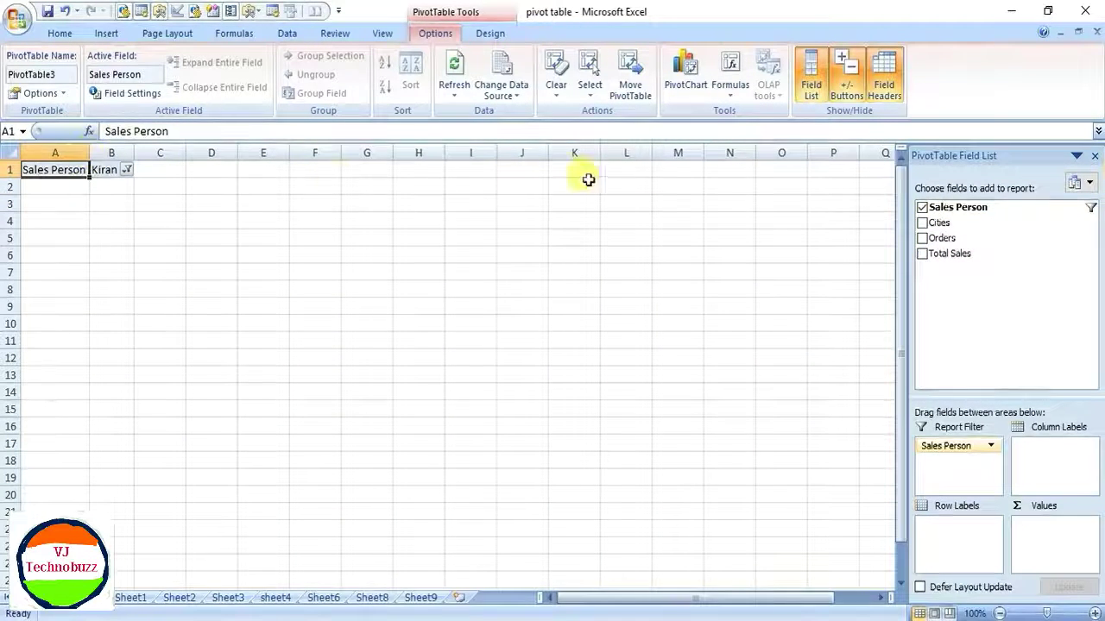
{"action": "mouse_move", "coordinate": [942, 238]}
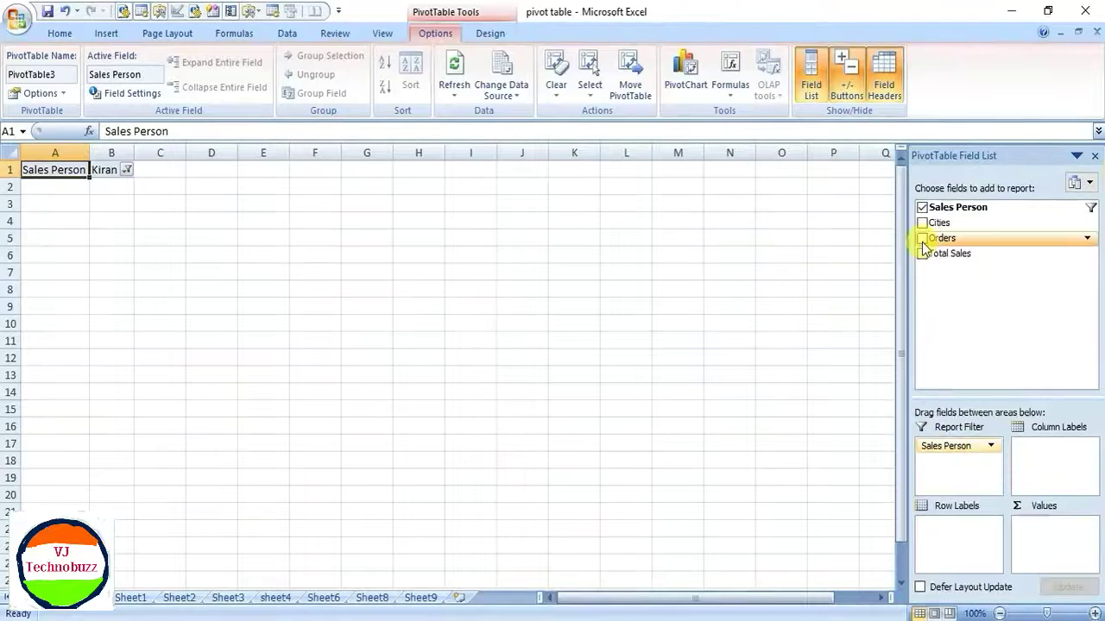
{"action": "left_click", "coordinate": [922, 239]}
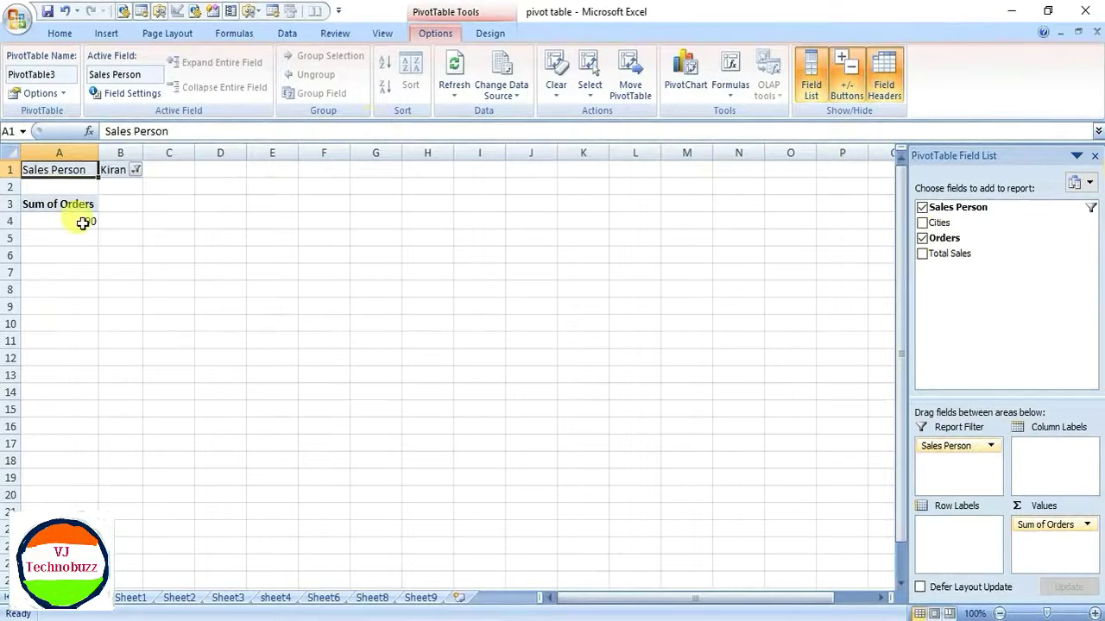
{"action": "left_click", "coordinate": [922, 240]}
{"action": "mouse_move", "coordinate": [939, 239]}
{"action": "left_mouse_down"}
{"action": "mouse_move", "coordinate": [956, 548]}
{"action": "mouse_move", "coordinate": [935, 535]}
{"action": "left_mouse_up"}
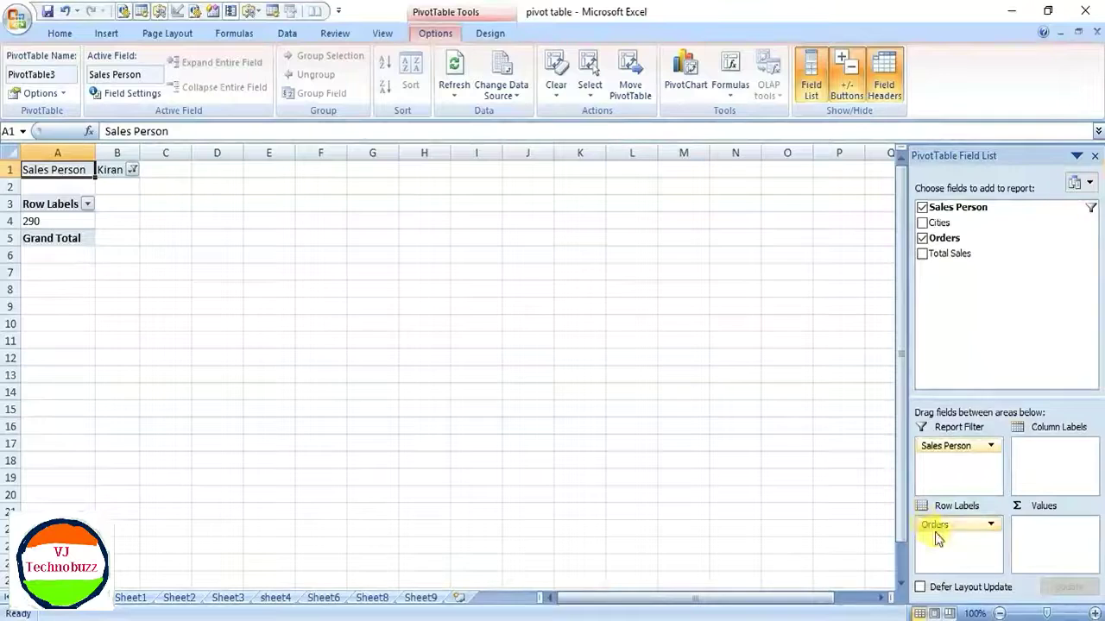
{"action": "left_click", "coordinate": [86, 205]}
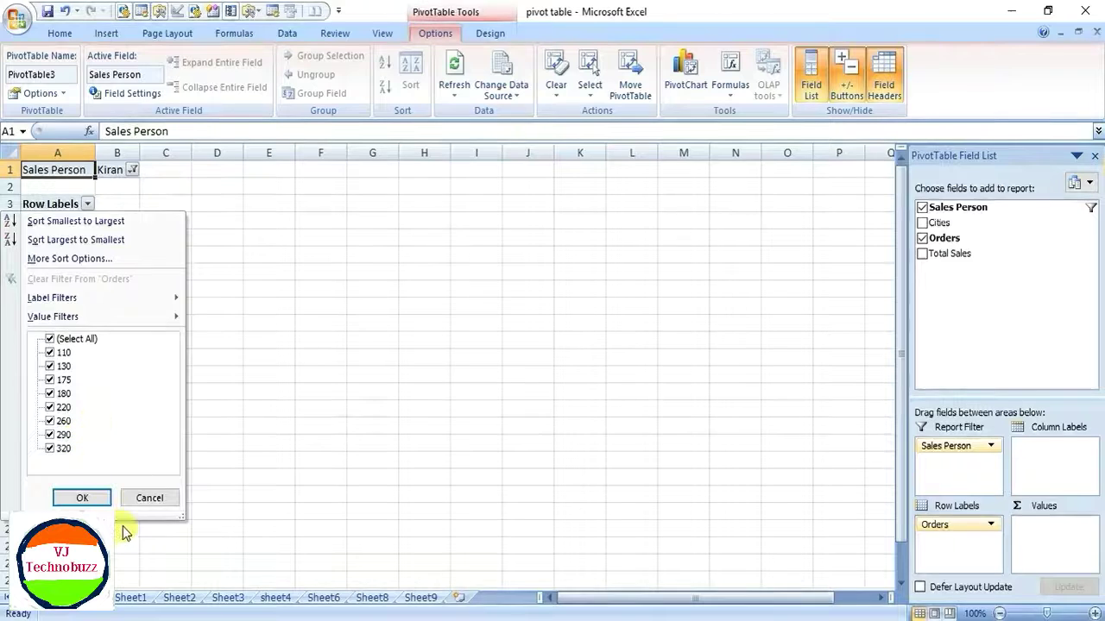
{"action": "left_click", "coordinate": [152, 498]}
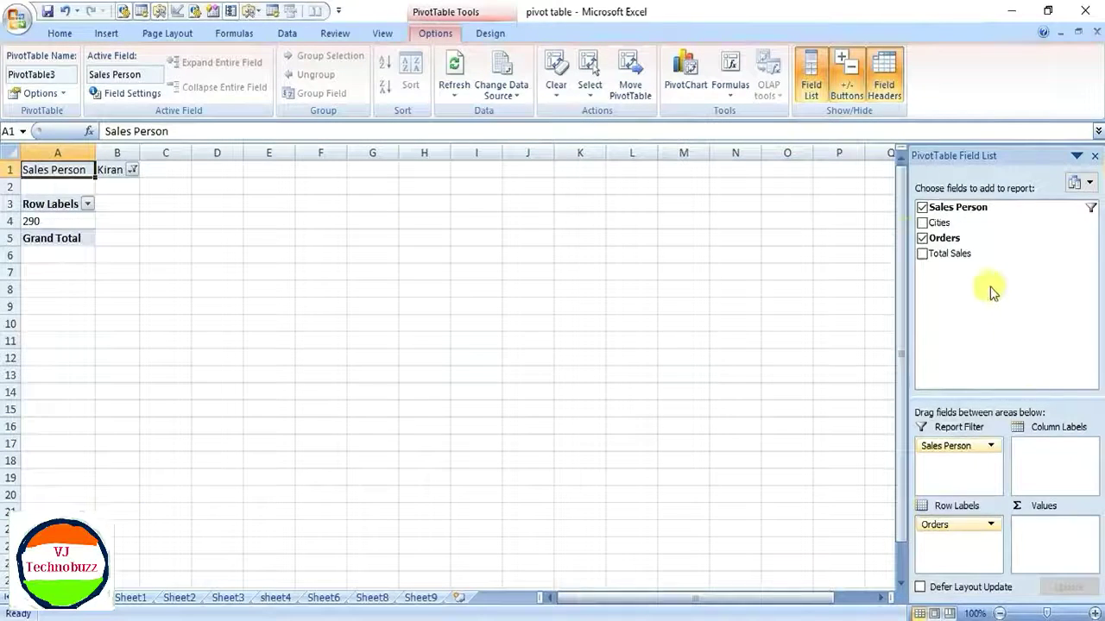
{"action": "left_click", "coordinate": [922, 238]}
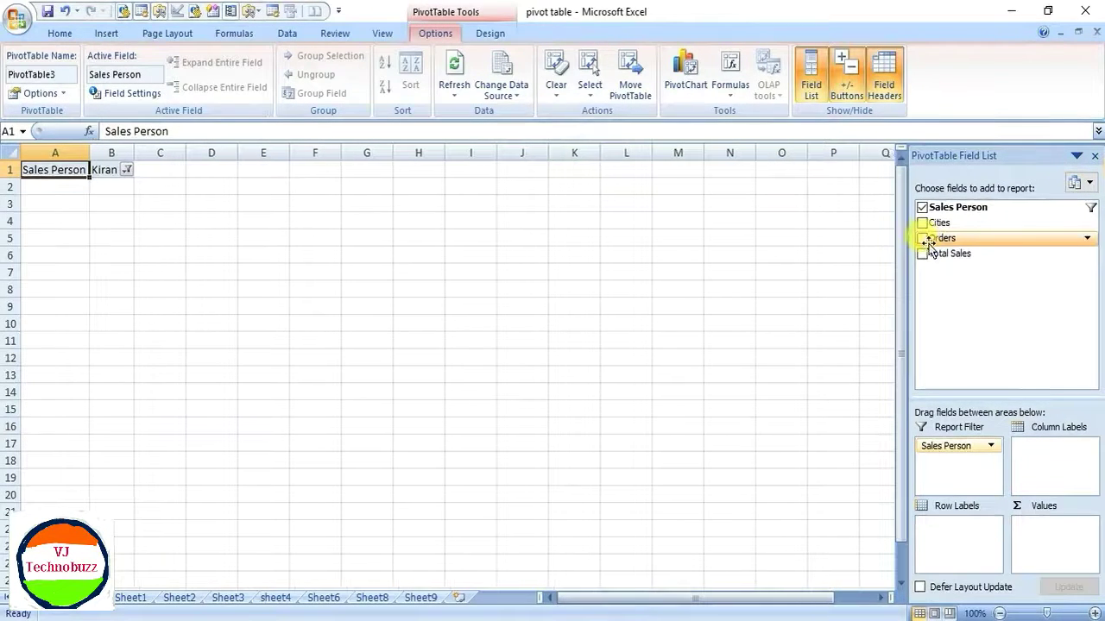
{"action": "left_click_drag", "start_coordinate": [937, 246], "coordinate": [1033, 454]}
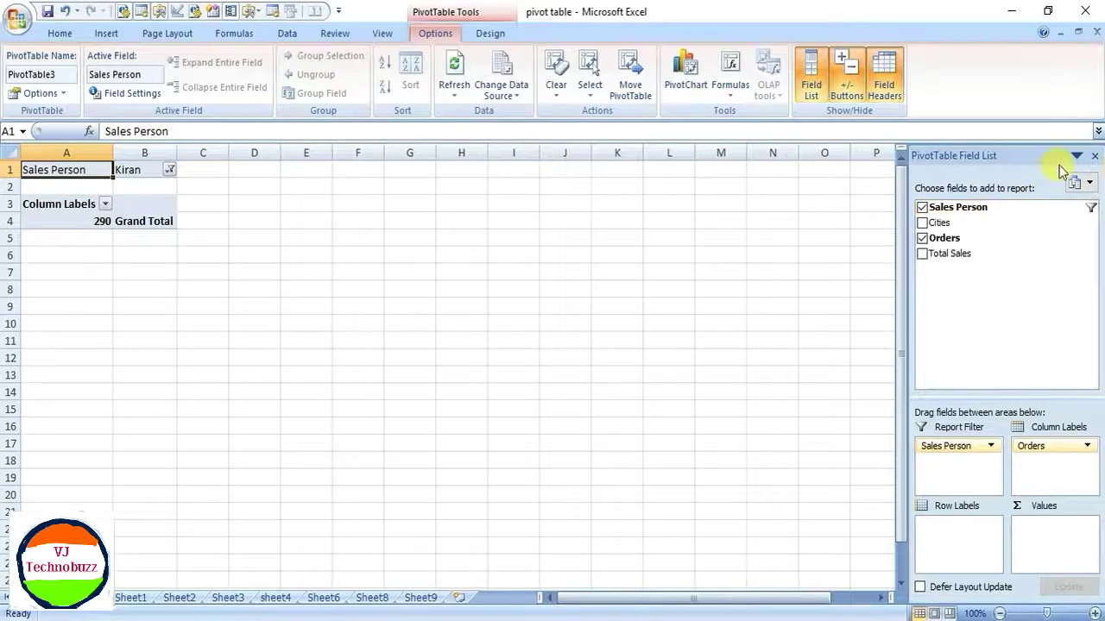
Switch back to Sheet1 and deselect the Pickle Sales By Cities data range.
{"action": "left_click", "coordinate": [131, 597]}
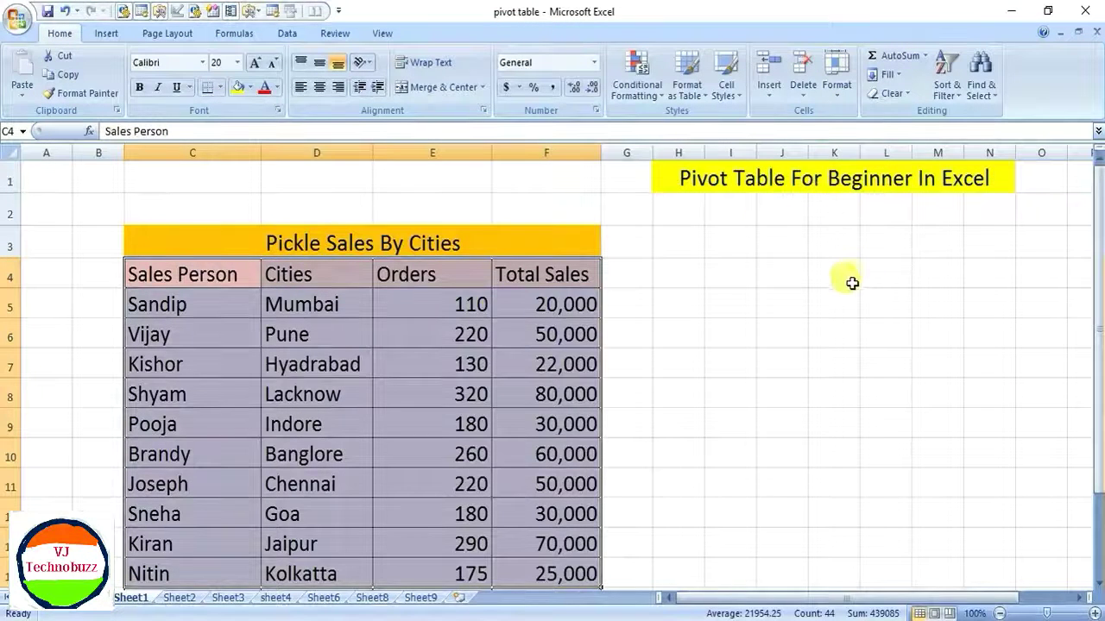
{"action": "left_click", "coordinate": [735, 267]}
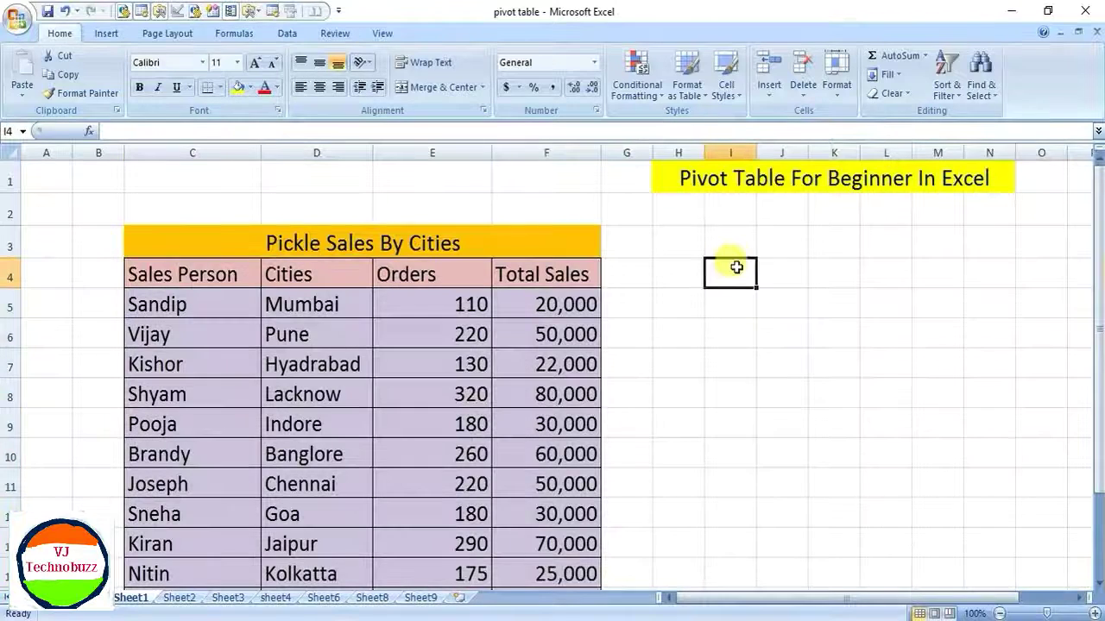
{"action": "left_click", "coordinate": [776, 175]}
{"action": "left_click", "coordinate": [836, 273]}
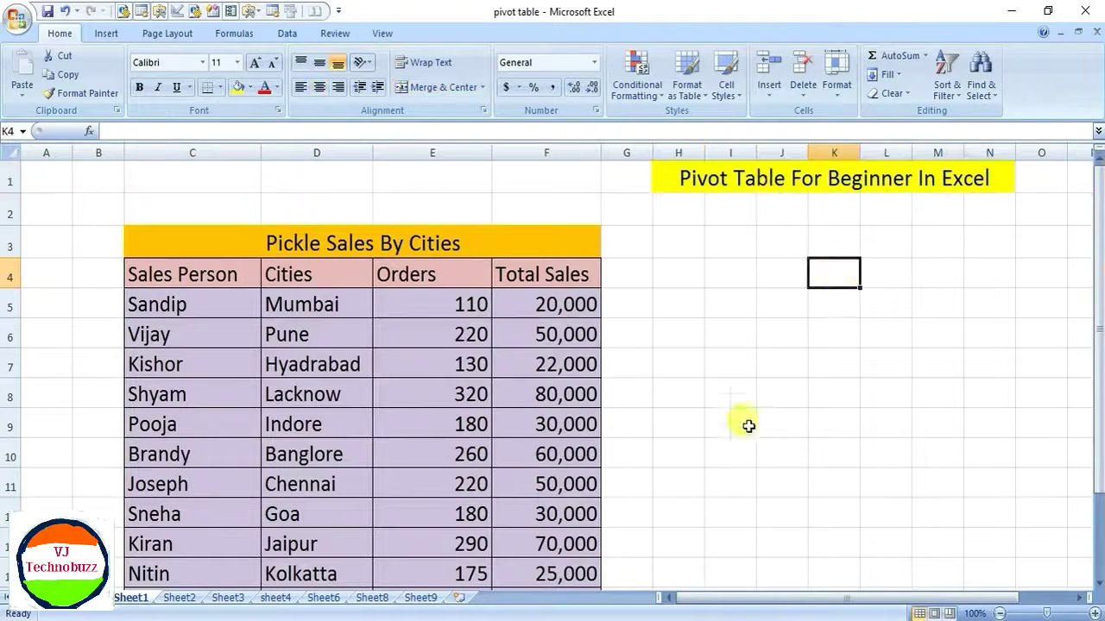